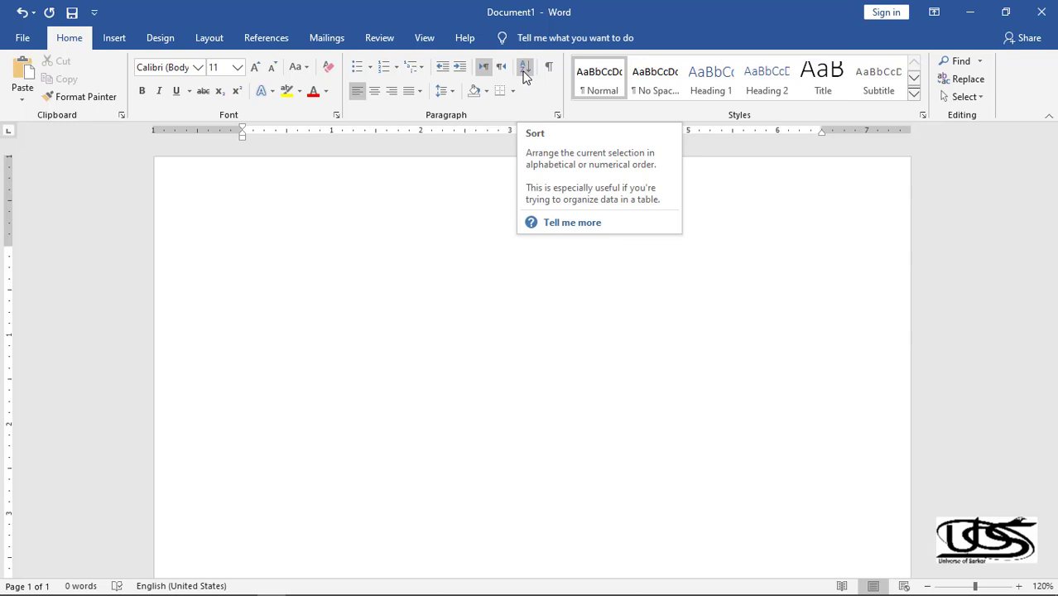
# Look through the Sort Text options and close the dialog without sorting.
pyautogui.click(524, 68)
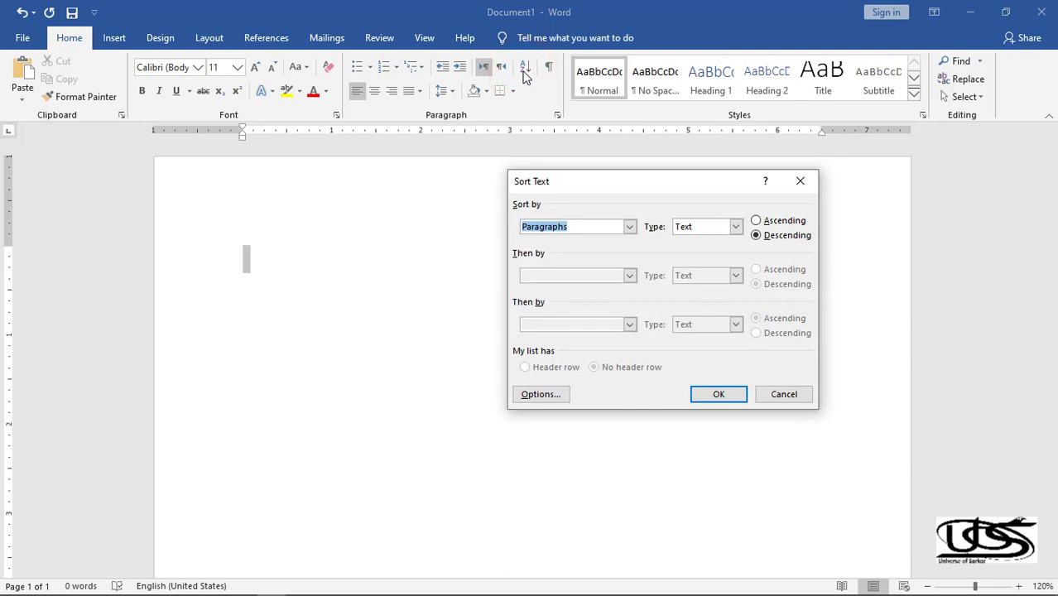
pyautogui.hotkey('alt', 'o')
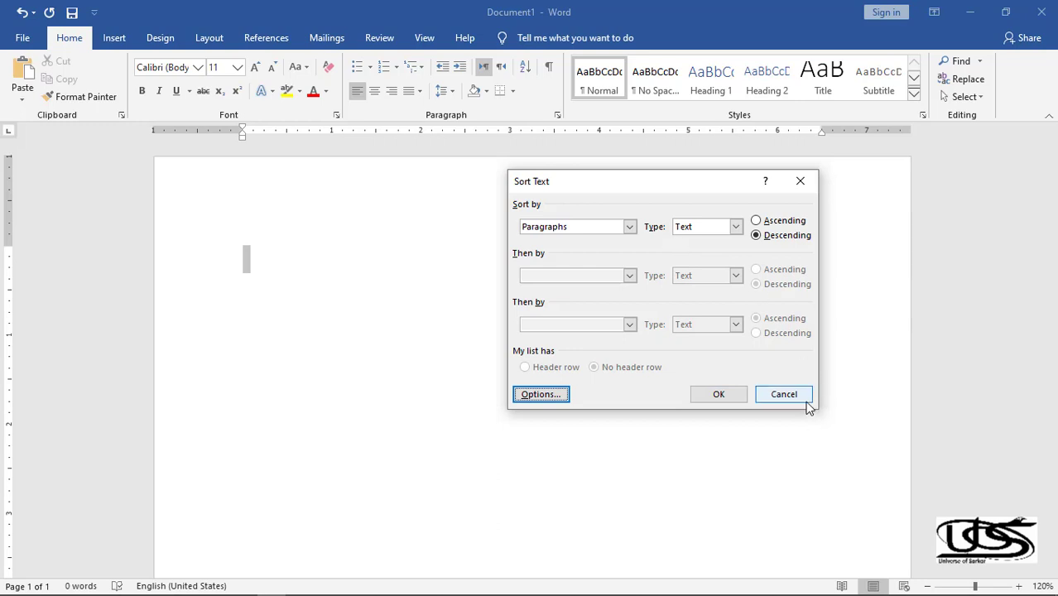
pyautogui.click(783, 394)
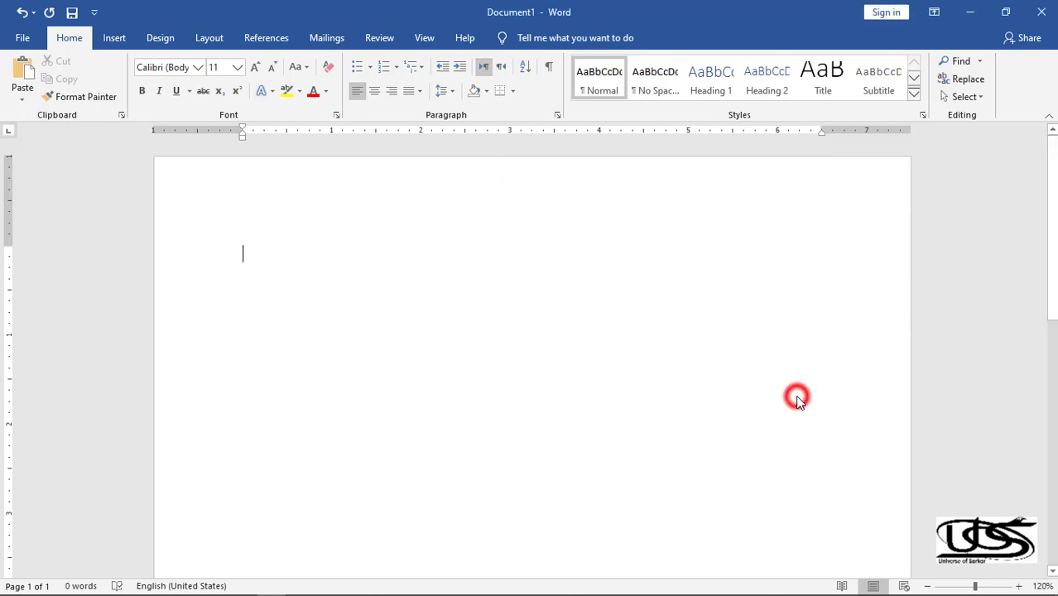
# Enter the letters A, B, C, D, E, F one per line, then select them all.
pyautogui.write('A')
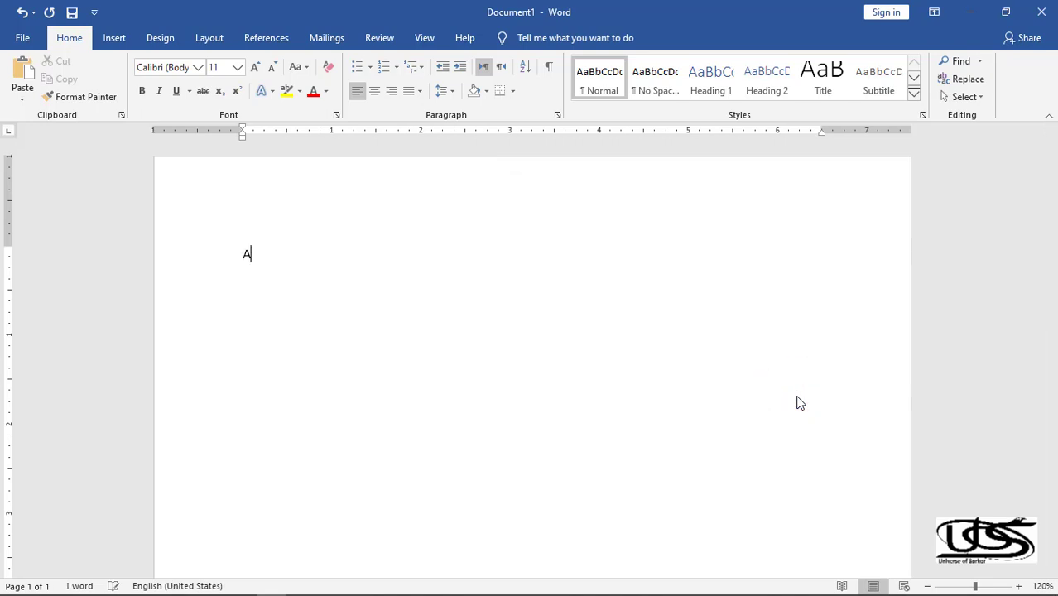
pyautogui.press('Return')
pyautogui.write('B')
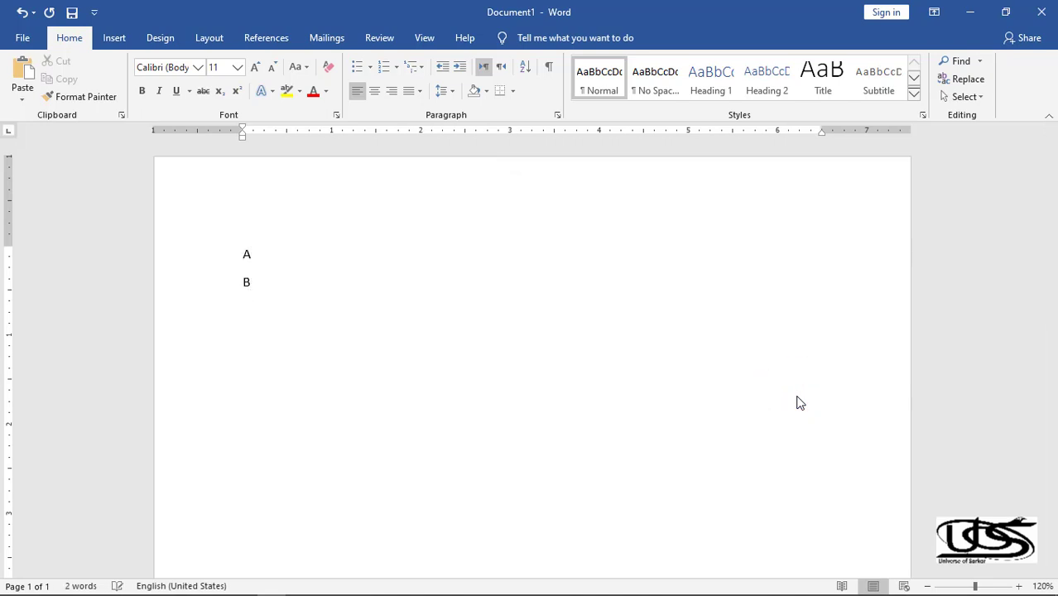
pyautogui.press('Return')
pyautogui.write('C ')
pyautogui.write('D')
pyautogui.press('Return')
pyautogui.write('E')
pyautogui.press('Return')
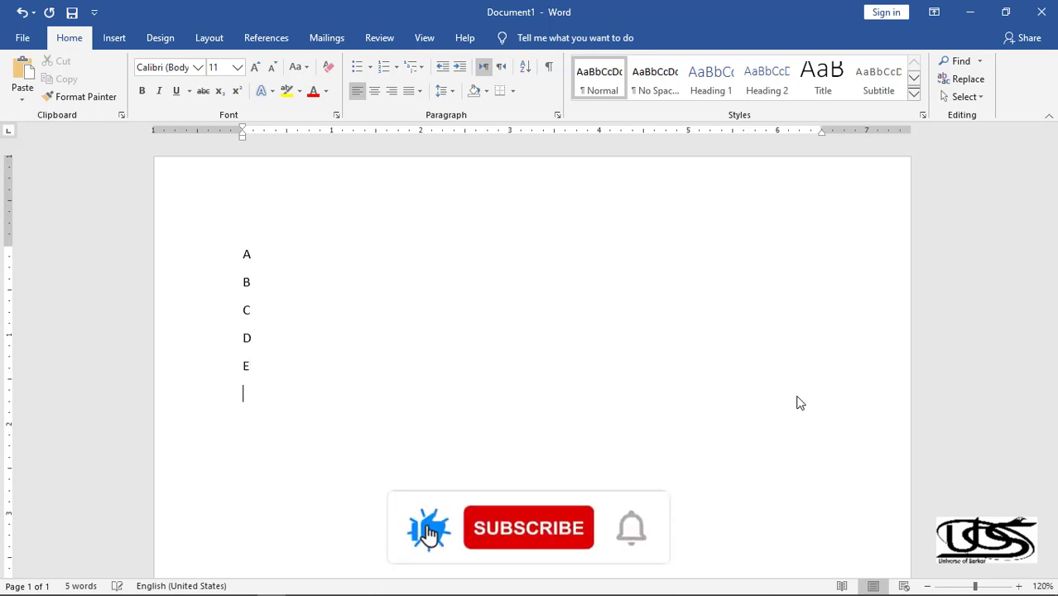
pyautogui.write('F')
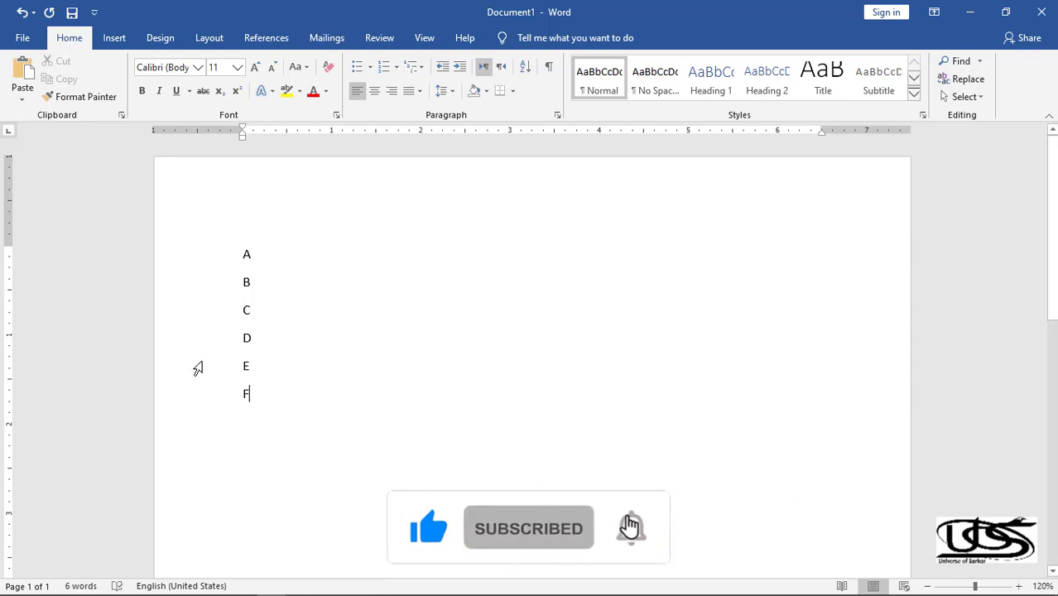
pyautogui.keyDown('ctrl'); pyautogui.scroll(3, 324, 288); pyautogui.keyUp('ctrl')
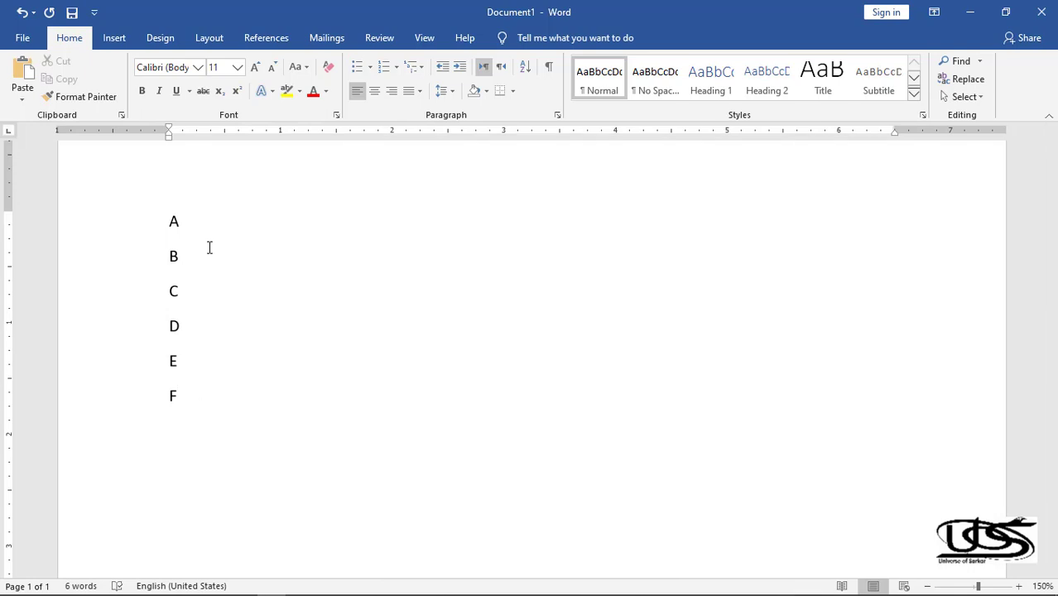
pyautogui.hotkey('ctrl', 'a')
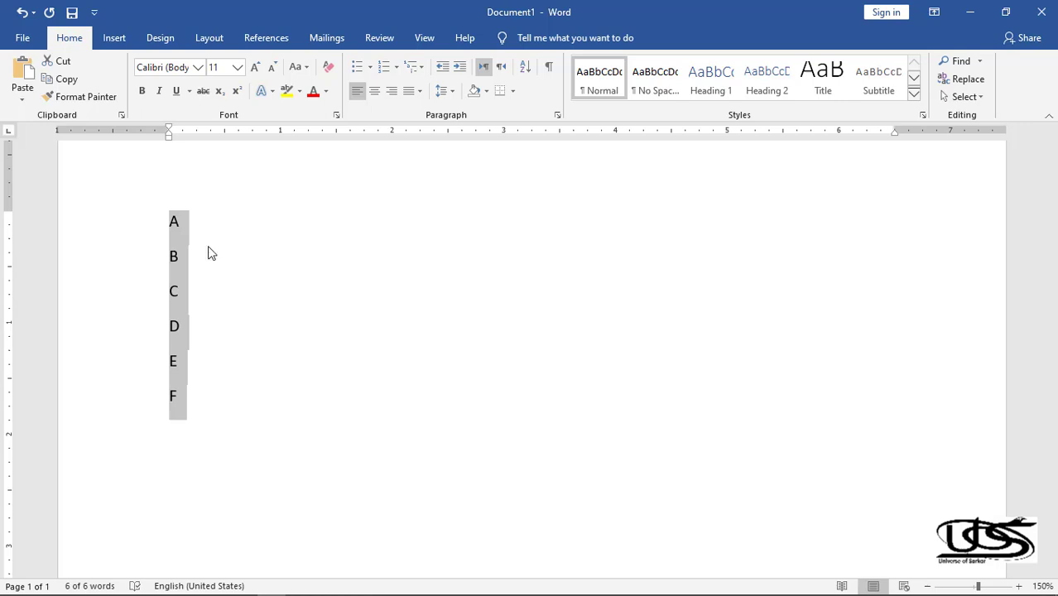
pyautogui.click(521, 71)
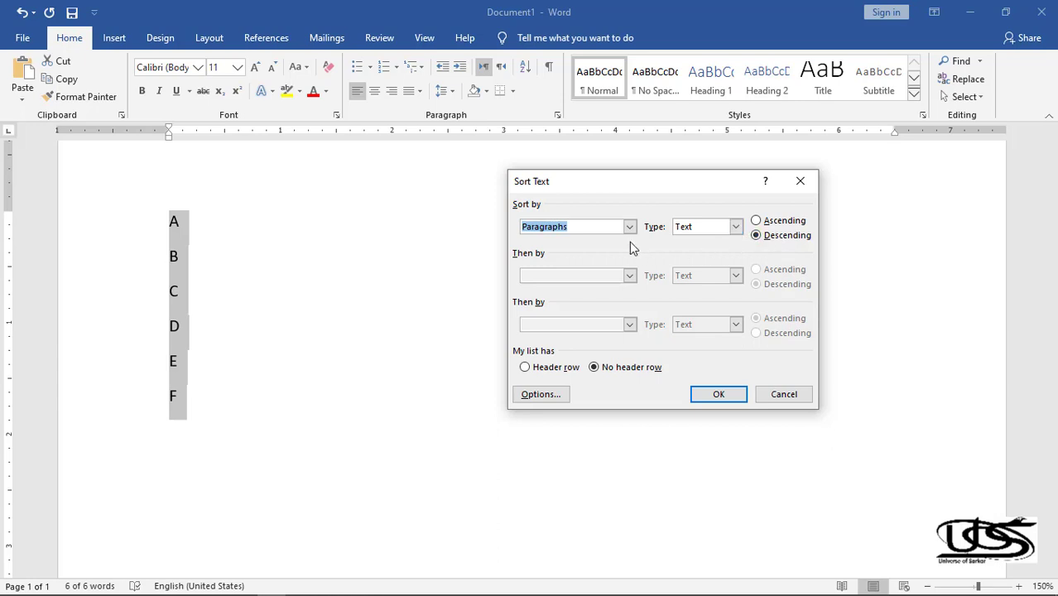
pyautogui.click(734, 398)
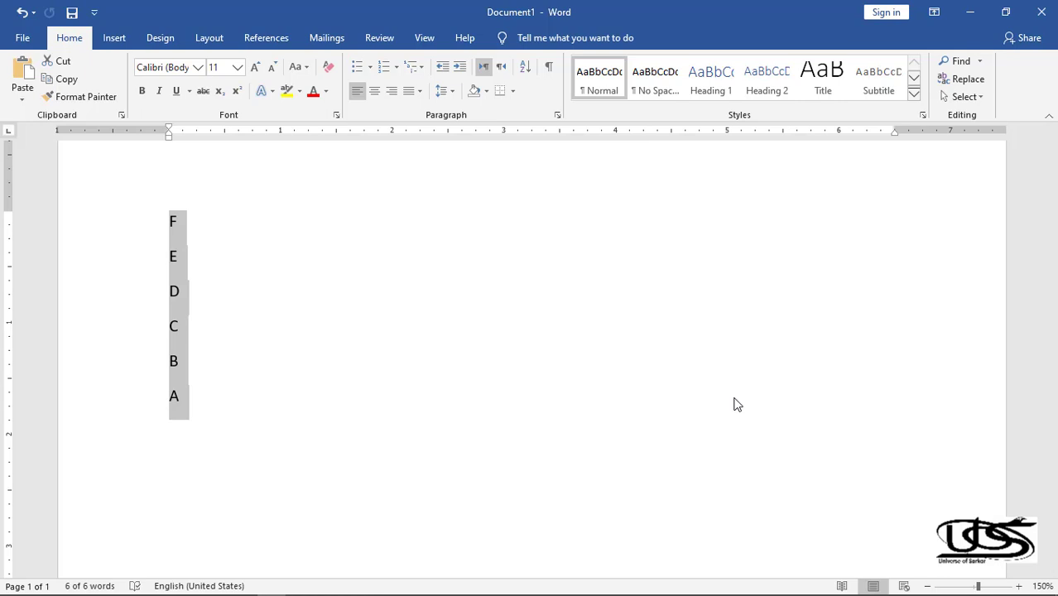
pyautogui.hotkey('ctrl', 'z')
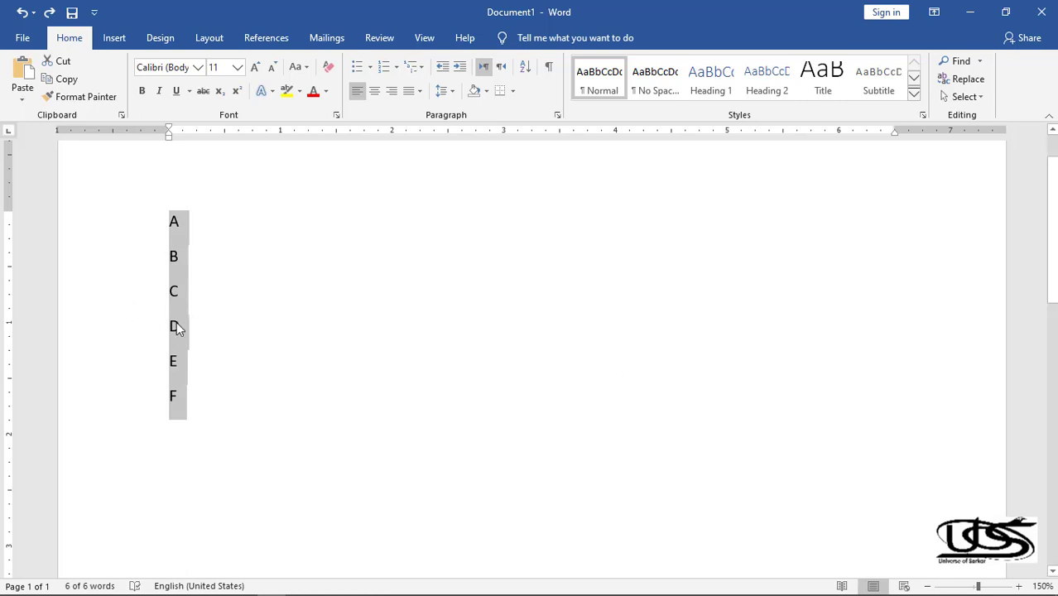
# Delete the D line and its empty paragraph from the list.
pyautogui.click(185, 327)
pyautogui.press('BackSpace')
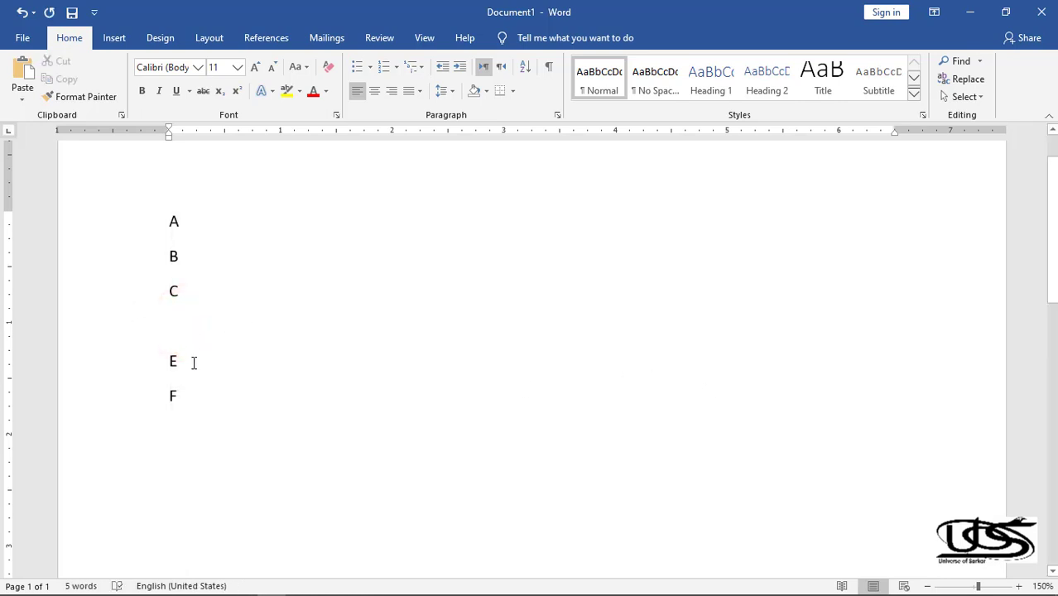
pyautogui.press('BackSpace')
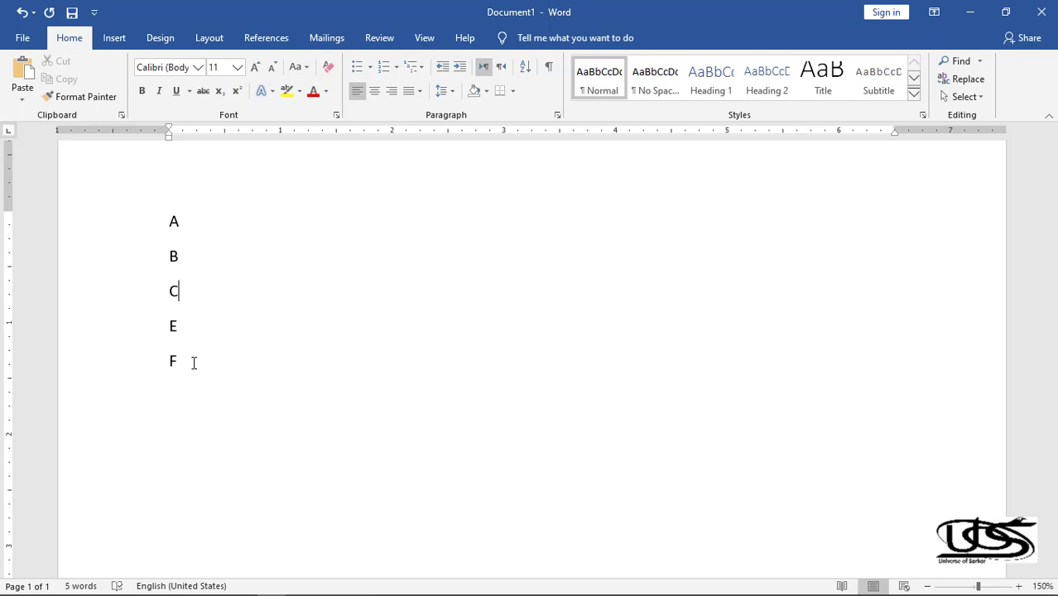
# Change the first line's A to C and the third line's C to A, then select all.
pyautogui.click(191, 218)
pyautogui.press('BackSpace')
pyautogui.write('C')
pyautogui.click(190, 283)
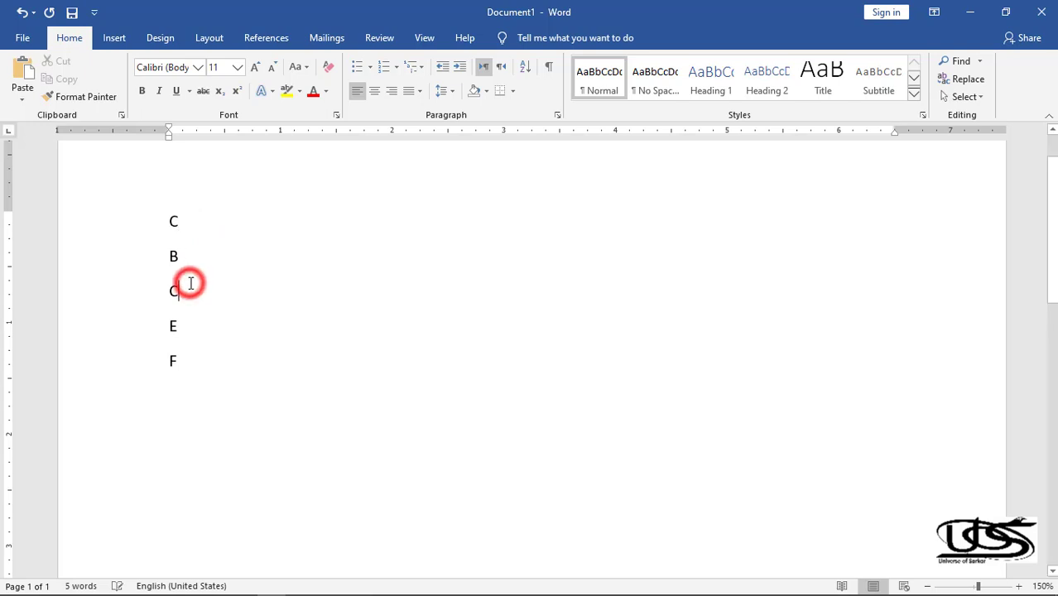
pyautogui.press('BackSpace')
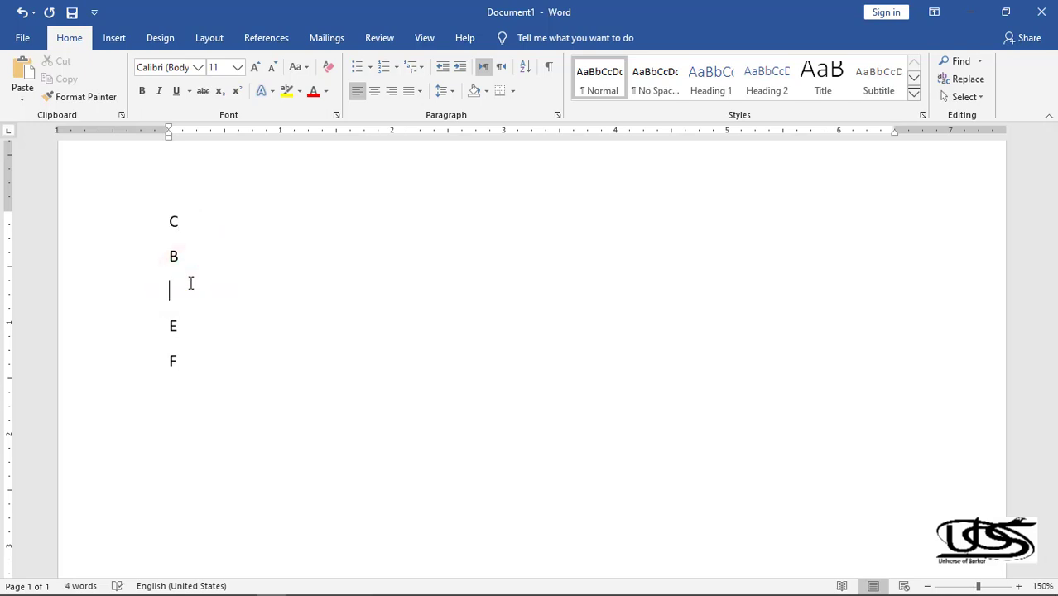
pyautogui.write('A')
pyautogui.hotkey('ctrl', 'a')
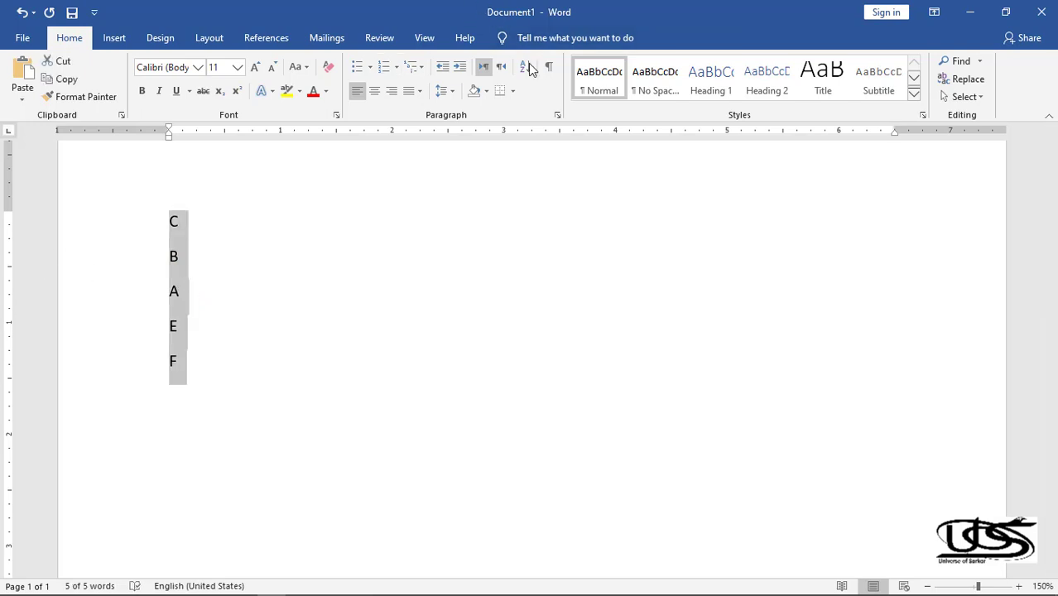
# Sort the selected letter list in Ascending order with Sort Text.
pyautogui.click(526, 66)
pyautogui.click(778, 220)
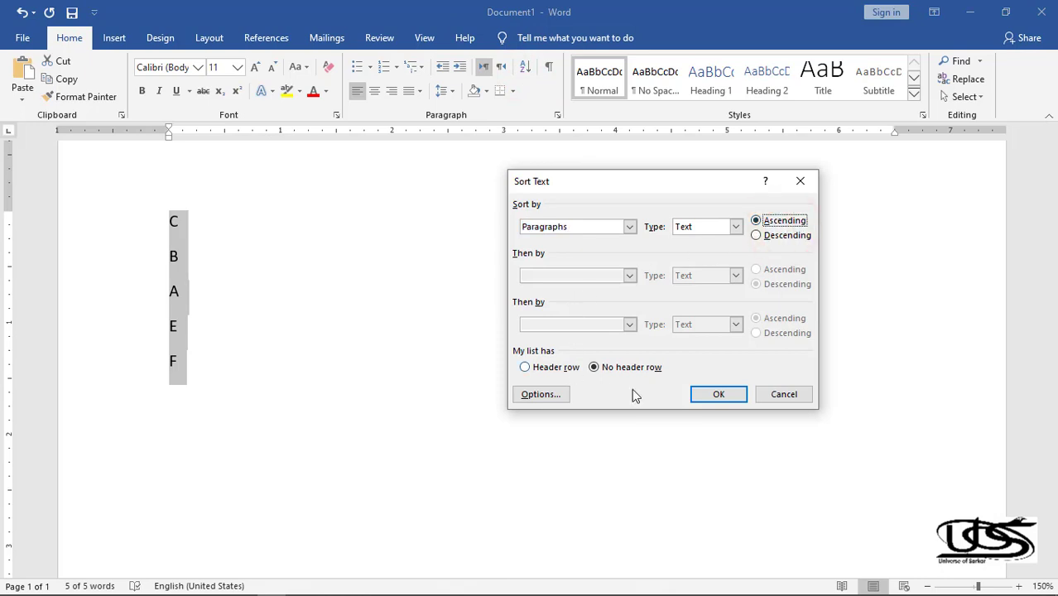
pyautogui.click(718, 396)
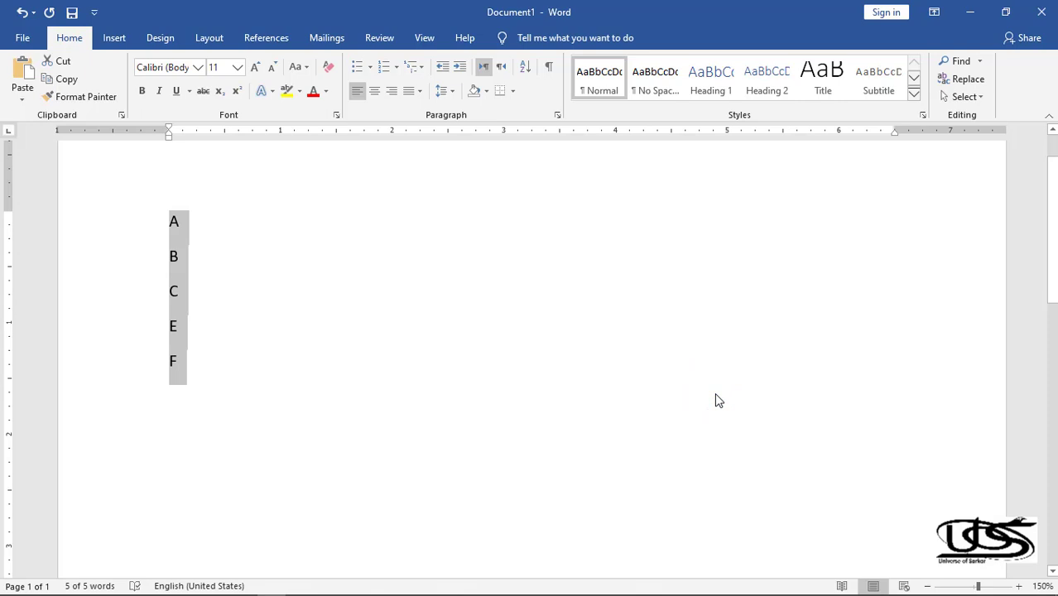
# Replace the letters with the numbers 1 to 6, one per line, and select them.
pyautogui.press('Delete')
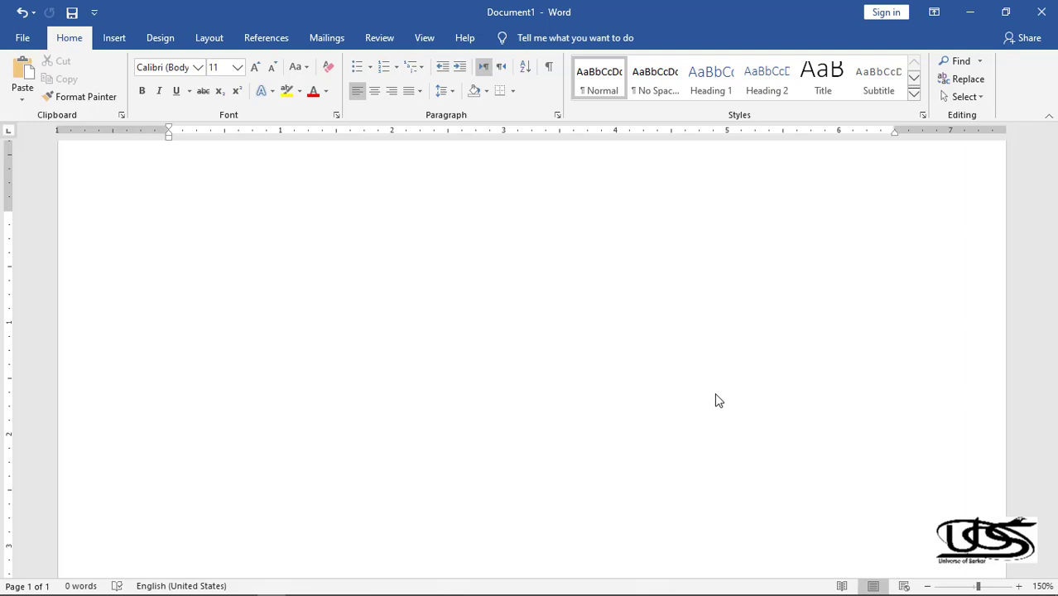
pyautogui.write('1')
pyautogui.press('Return')
pyautogui.write('2')
pyautogui.press('Return')
pyautogui.write('3')
pyautogui.press('Return')
pyautogui.write('4')
pyautogui.press('Return')
pyautogui.write('5')
pyautogui.press('Return')
pyautogui.write('6')
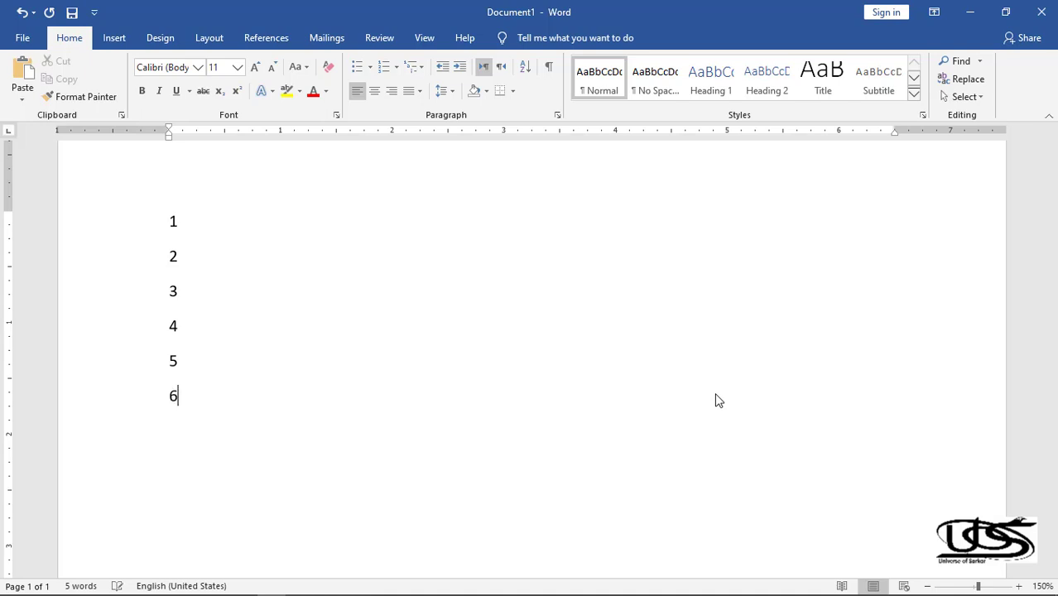
pyautogui.hotkey('ctrl', 'a')
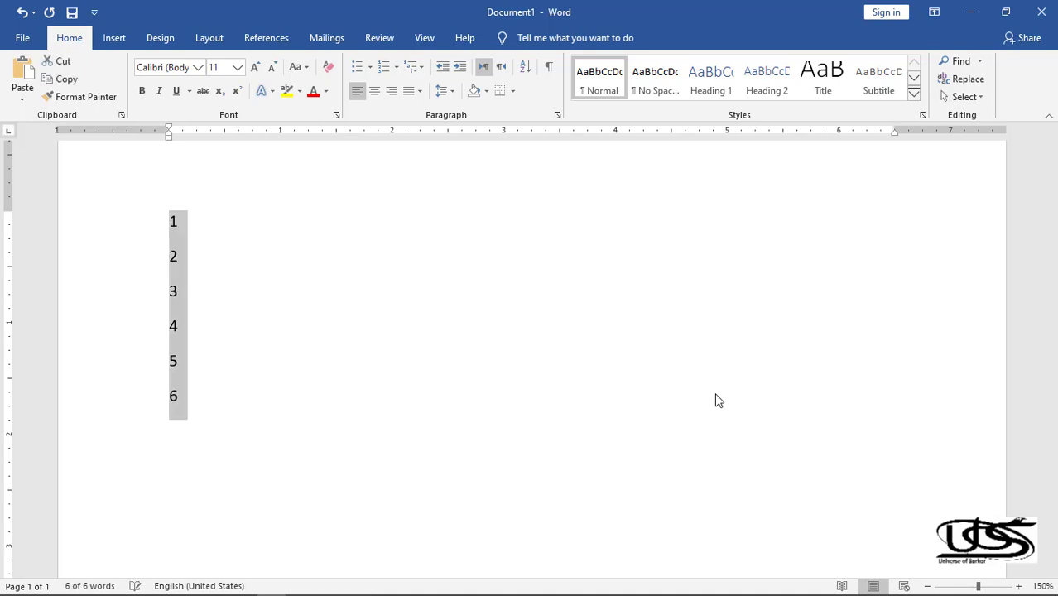
# Sort the numbers by Type Number in Descending order.
pyautogui.click(526, 68)
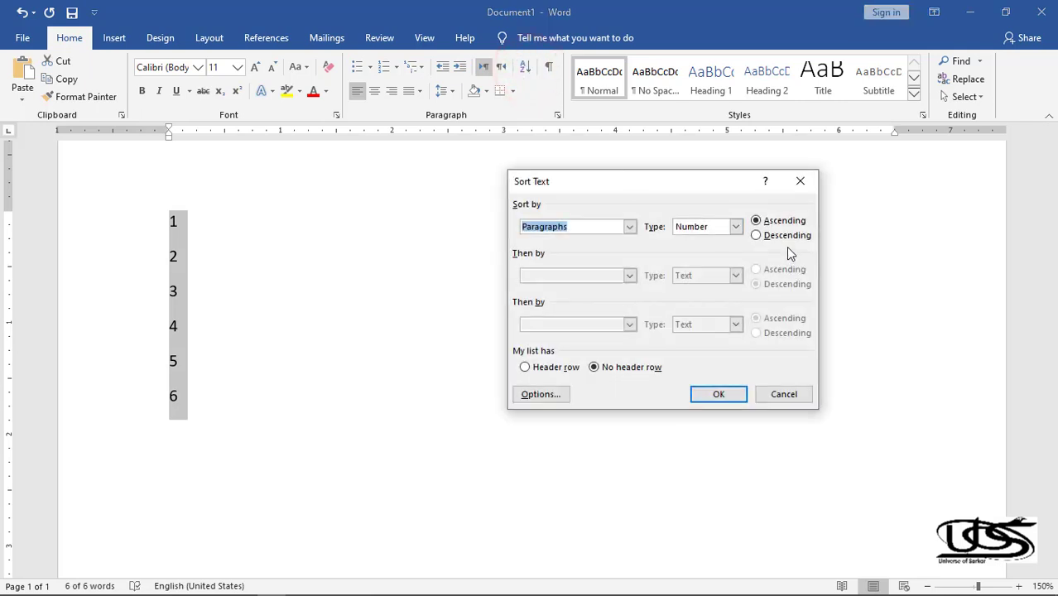
pyautogui.click(787, 236)
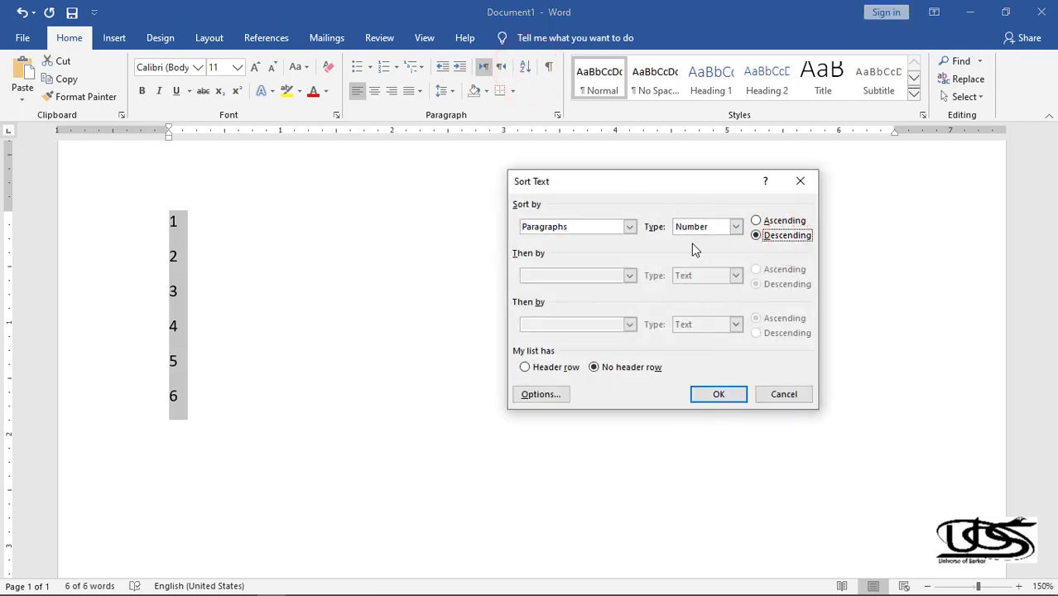
pyautogui.click(735, 228)
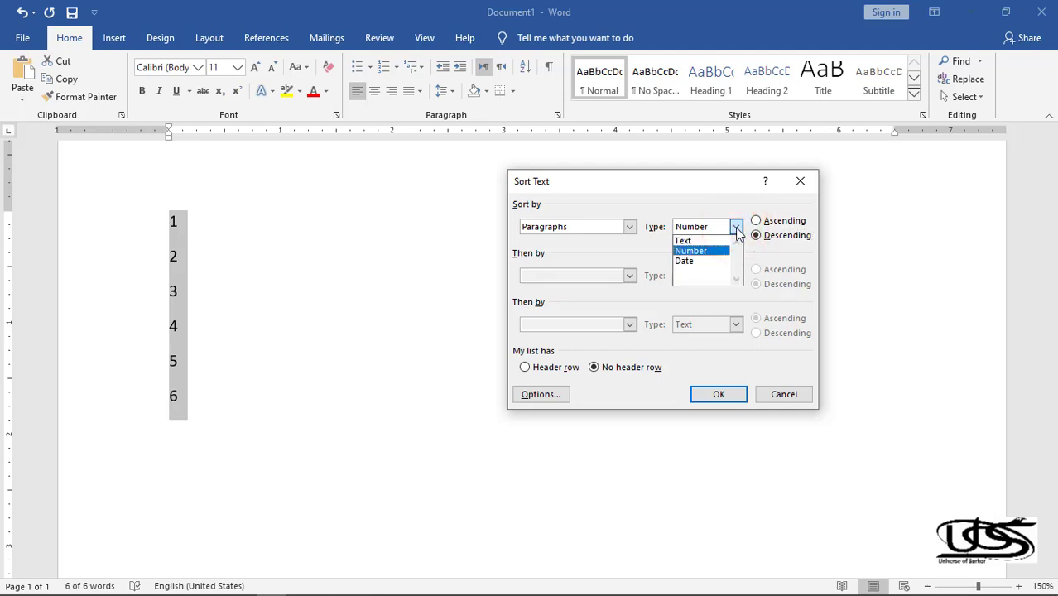
pyautogui.click(702, 203)
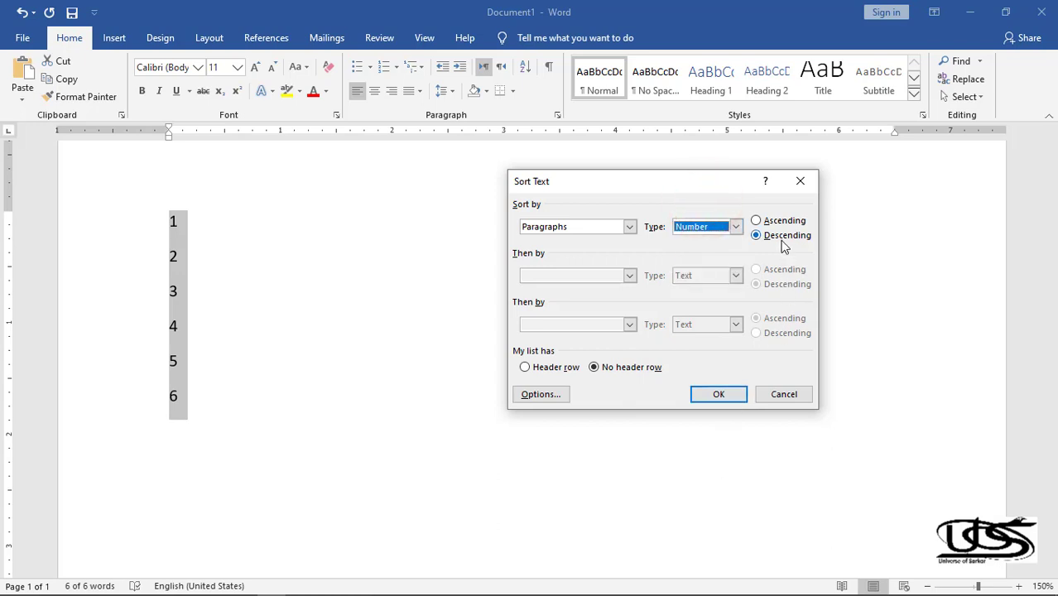
pyautogui.click(719, 394)
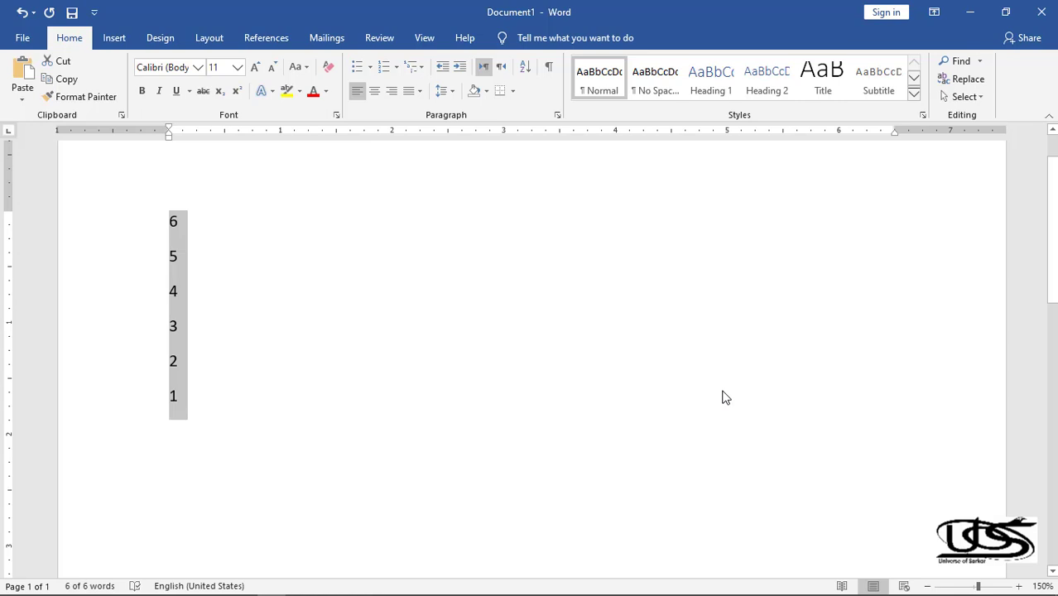
# Replace the list with the numbers 2, 6, 4, 8, 10 on separate lines and select them.
pyautogui.press('Delete')
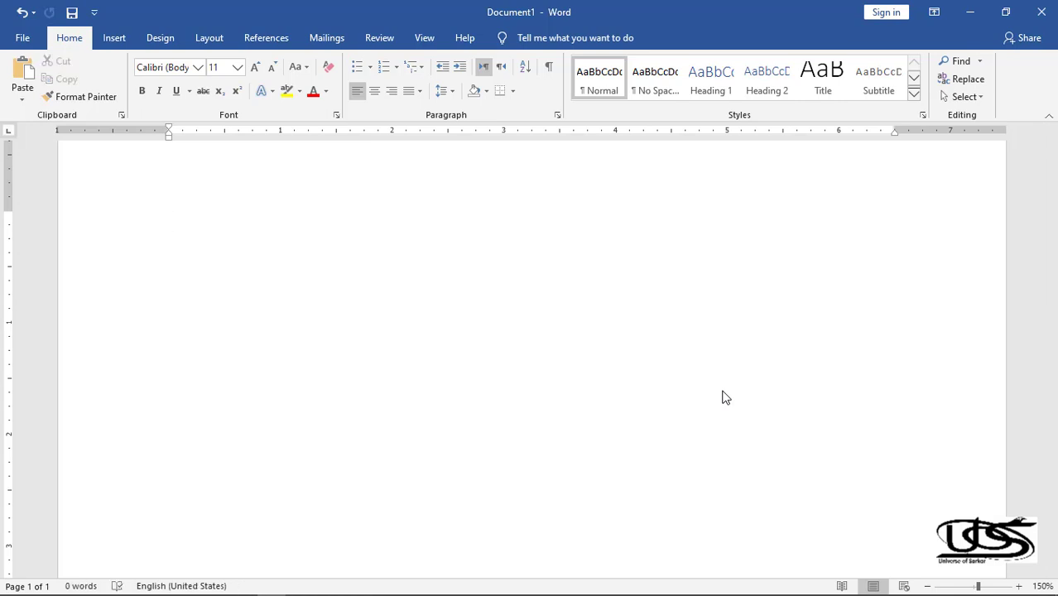
pyautogui.write('2')
pyautogui.press('Return')
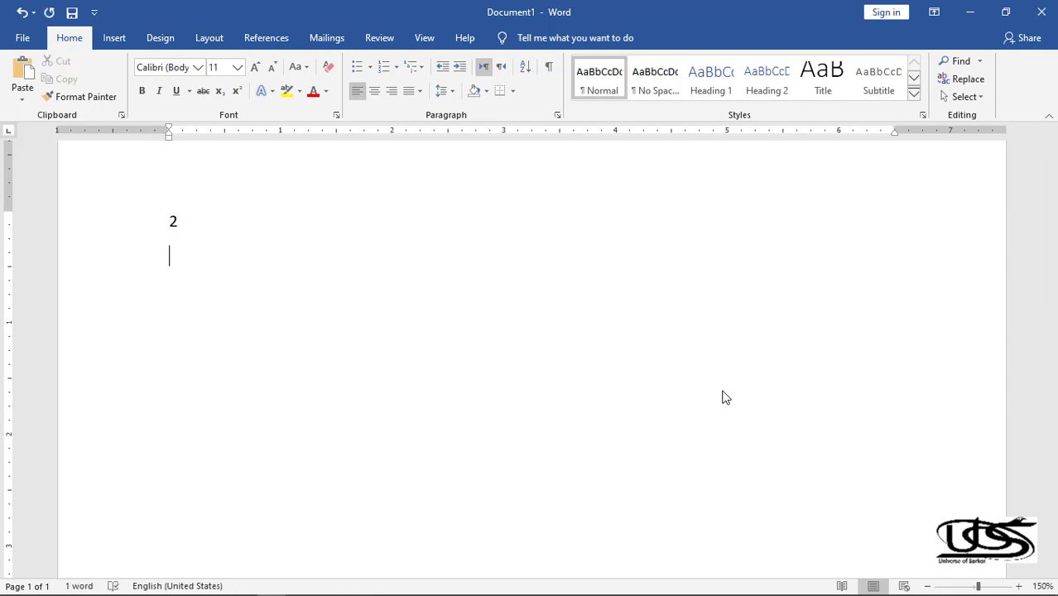
pyautogui.write('6')
pyautogui.press('Return')
pyautogui.write('4')
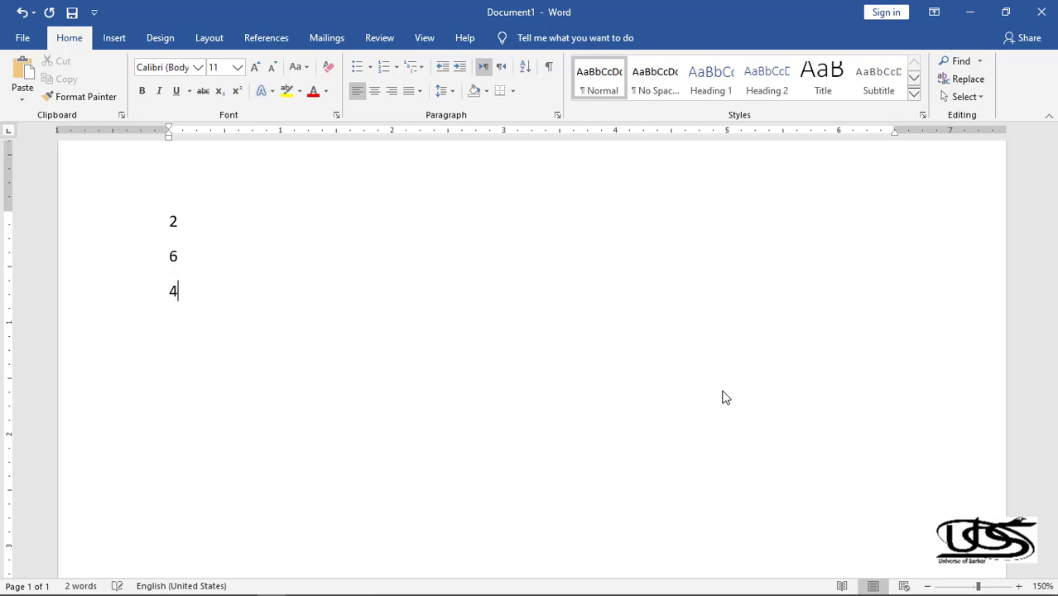
pyautogui.press('Return')
pyautogui.write('8')
pyautogui.press('Return')
pyautogui.write('10')
pyautogui.hotkey('ctrl', 'a')
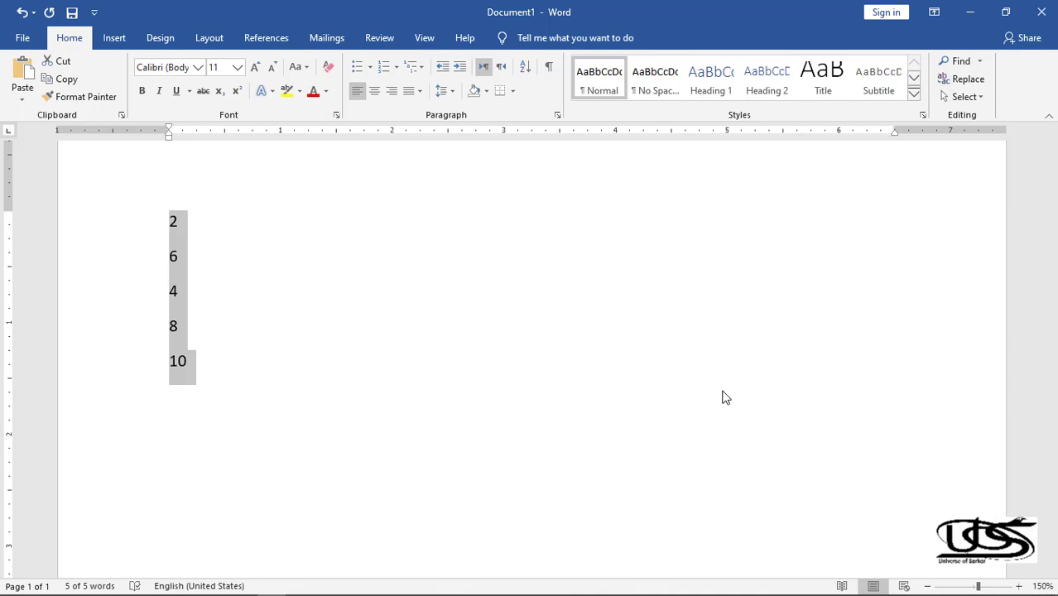
# Sort the numbers in ascending numeric order.
pyautogui.click(525, 66)
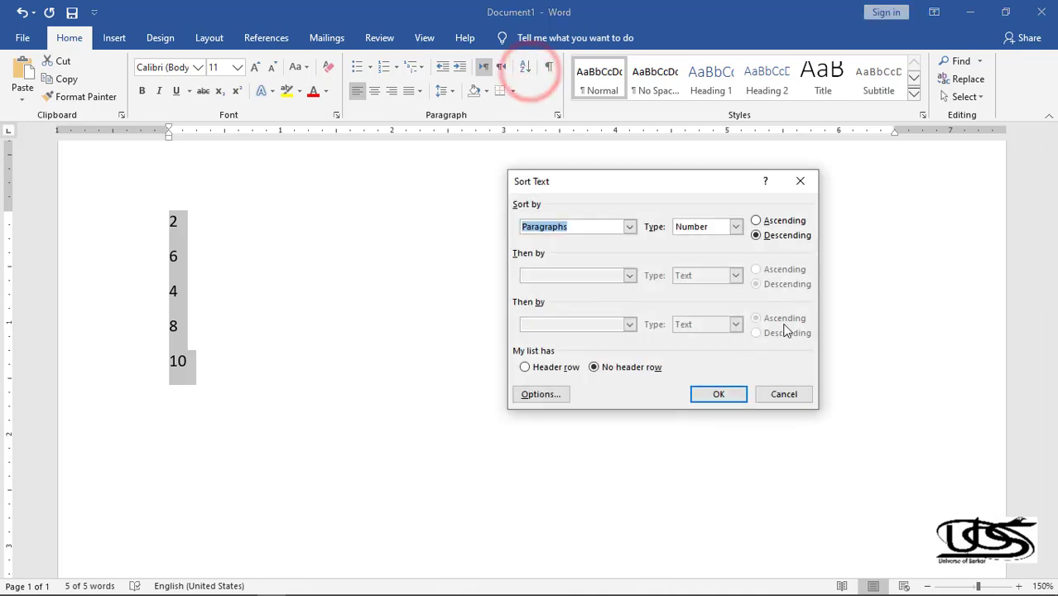
pyautogui.click(779, 220)
pyautogui.click(723, 394)
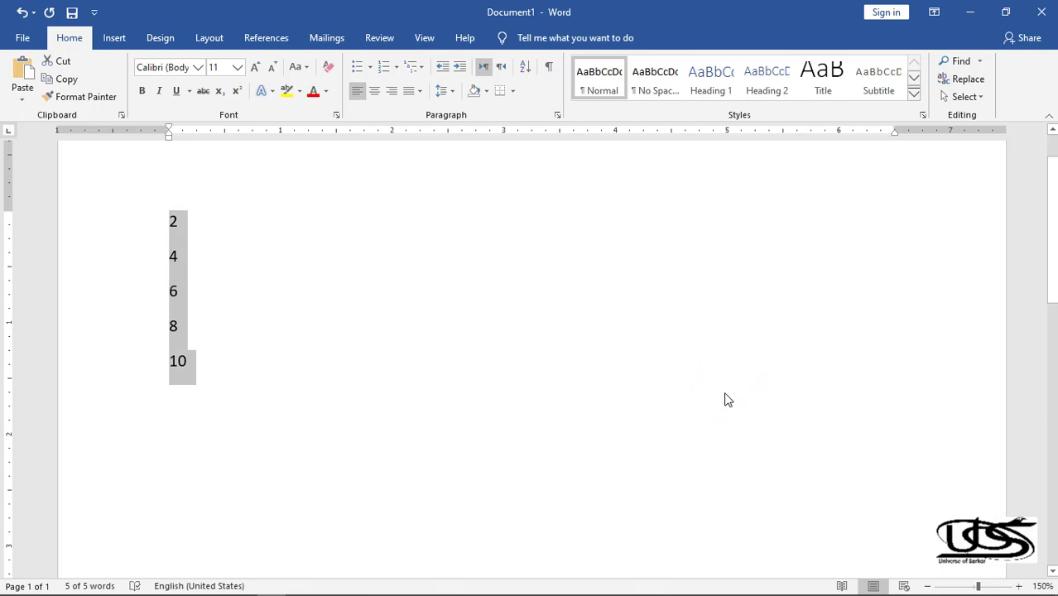
# Clear the page, type the date 21.7.2020, and paste copies of it on the lines below.
pyautogui.press('Delete')
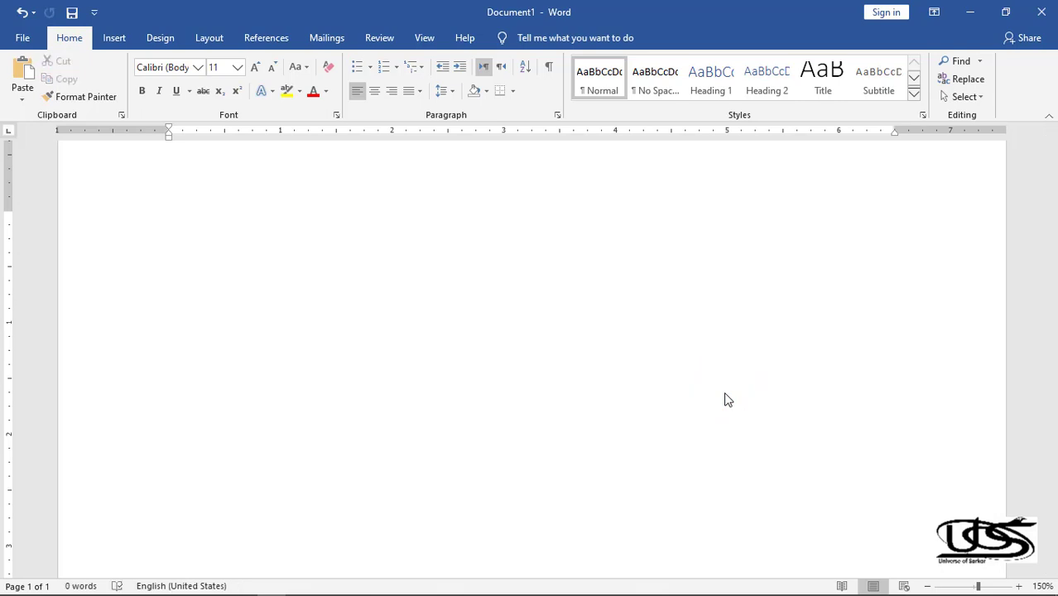
pyautogui.write('21')
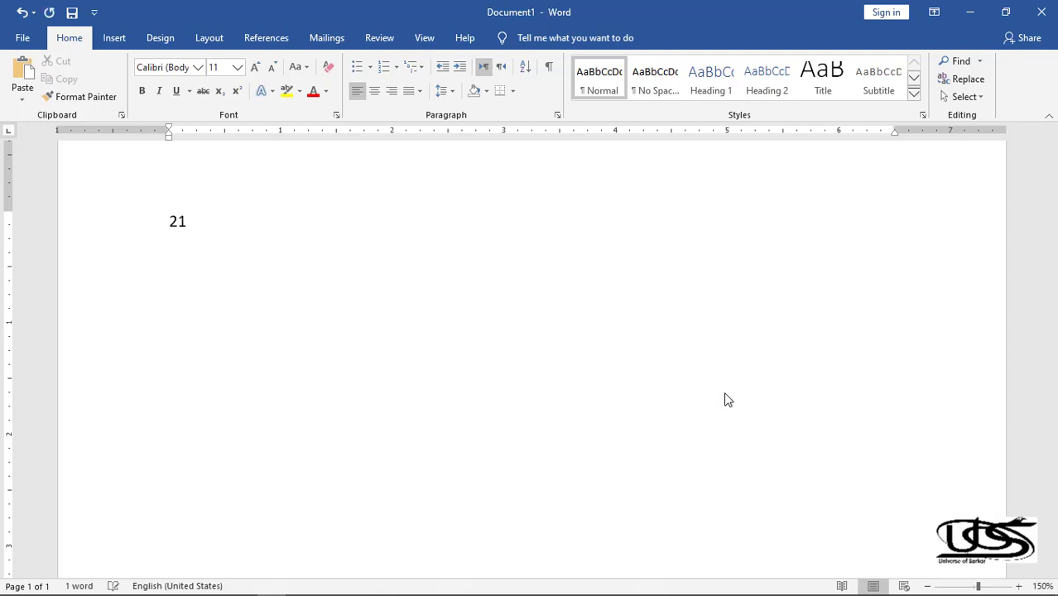
pyautogui.write('.7')
pyautogui.write('.')
pyautogui.write('020')
pyautogui.press('BackSpace')
pyautogui.press('BackSpace')
pyautogui.press('BackSpace')
pyautogui.write('2020')
pyautogui.hotkey('ctrl', 'a')
pyautogui.hotkey('ctrl', 'c')
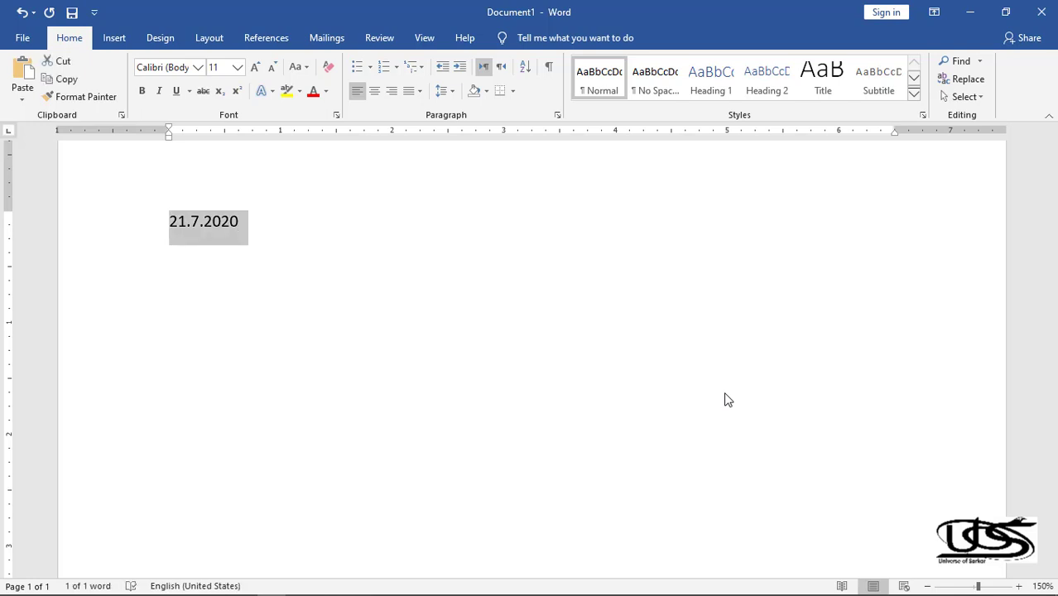
pyautogui.press('Right')
pyautogui.press('Return')
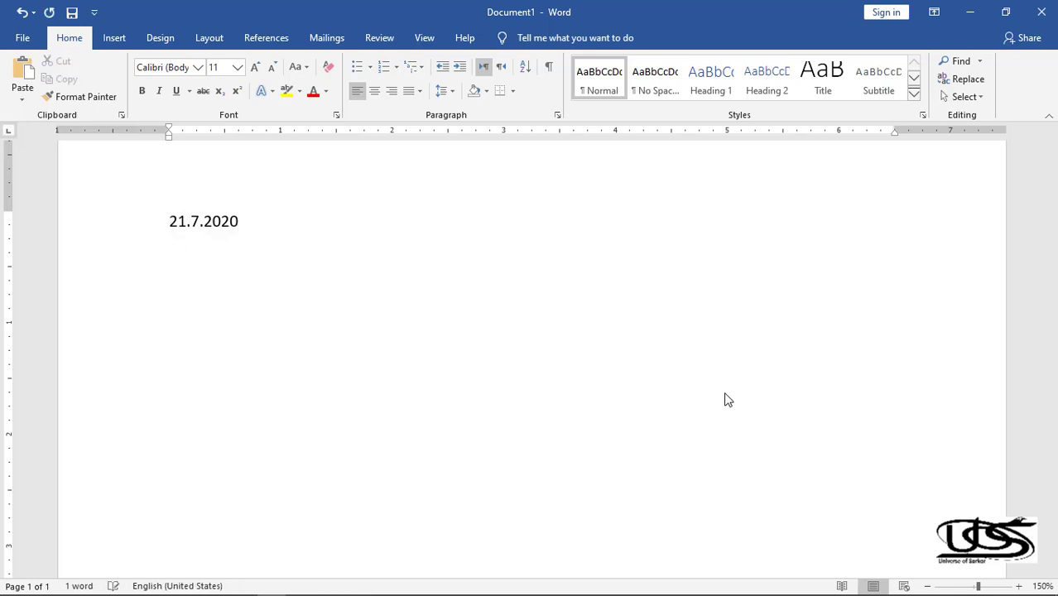
pyautogui.hotkey('ctrl', 'v')
pyautogui.hotkey('ctrl', 'v')
pyautogui.hotkey('ctrl', 'v')
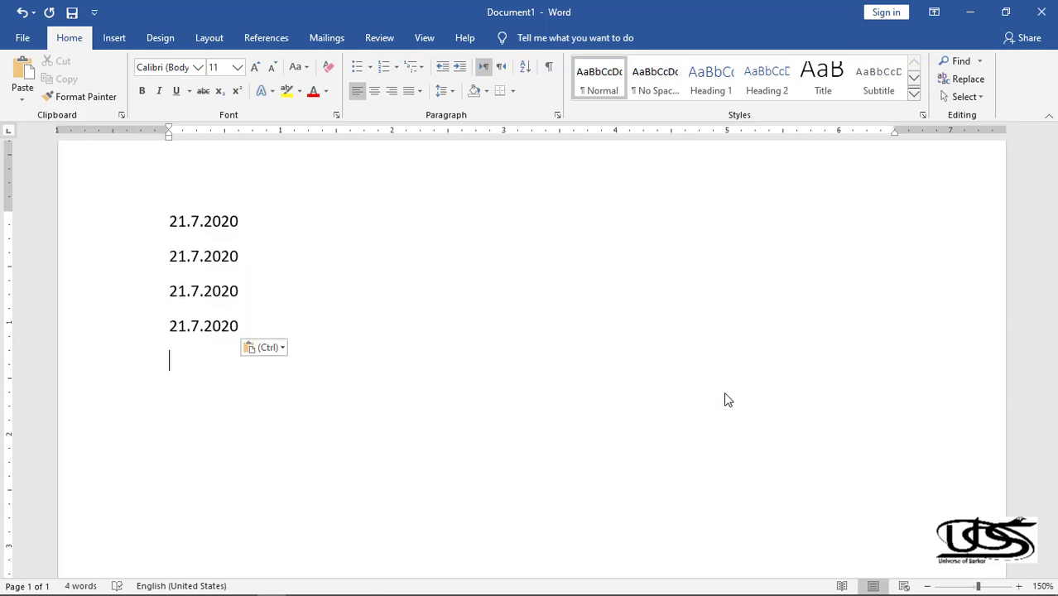
pyautogui.hotkey('ctrl', 'v')
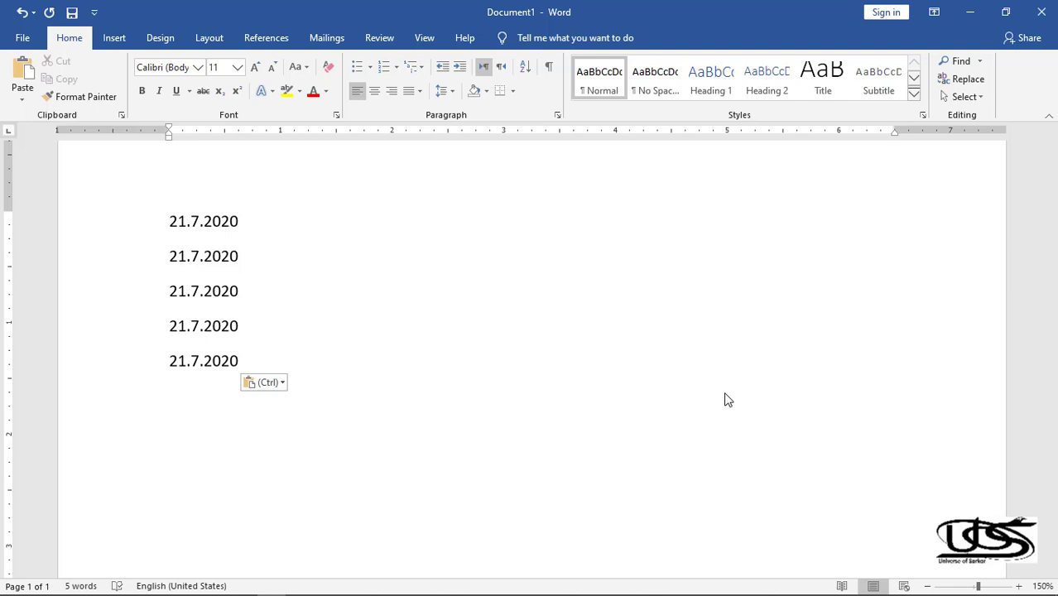
# Change the copied dates' days to 22, 23, 24 and 25, then select all five dates.
pyautogui.press('Up')
pyautogui.press('Up')
pyautogui.press('Up')
pyautogui.press('Up')
pyautogui.press('Up')
pyautogui.press('Down')
pyautogui.press('Down')
pyautogui.press('Up')
pyautogui.press('Right')
pyautogui.press('Right')
pyautogui.press('BackSpace')
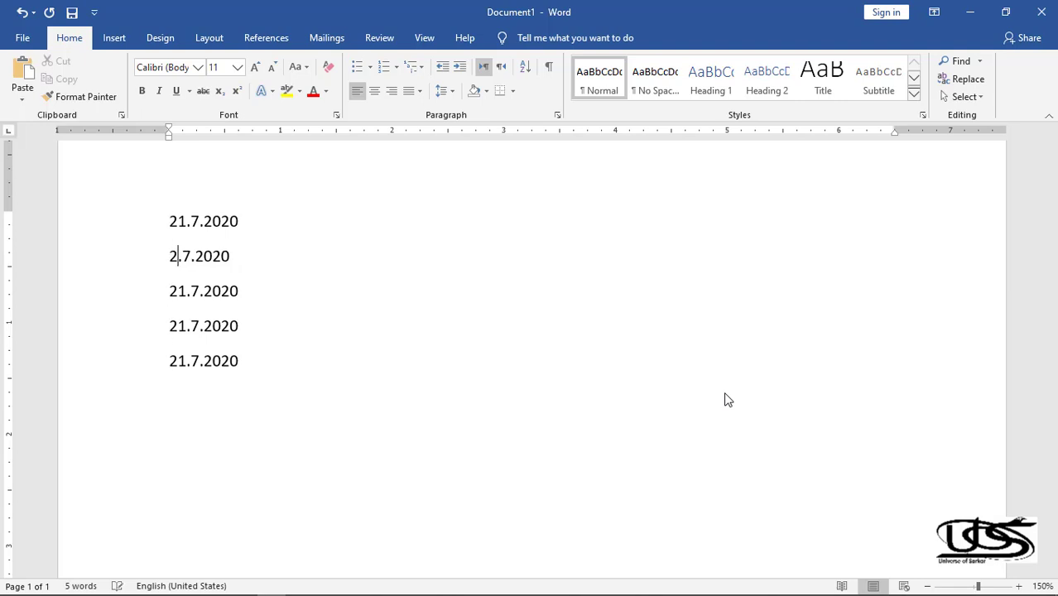
pyautogui.write('2')
pyautogui.press('Down')
pyautogui.press('BackSpace')
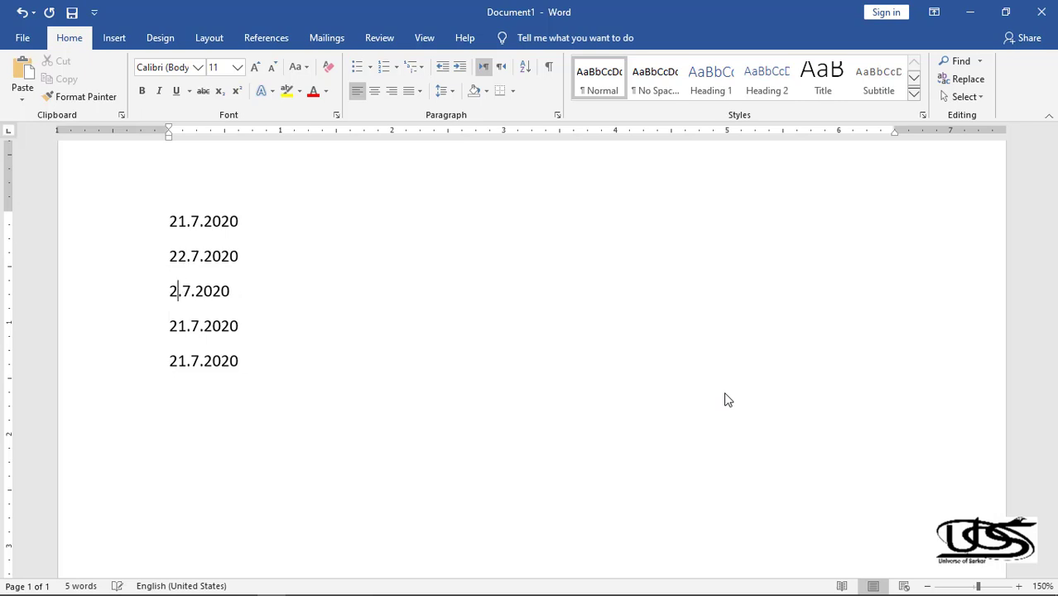
pyautogui.write('3')
pyautogui.press('Down')
pyautogui.press('BackSpace')
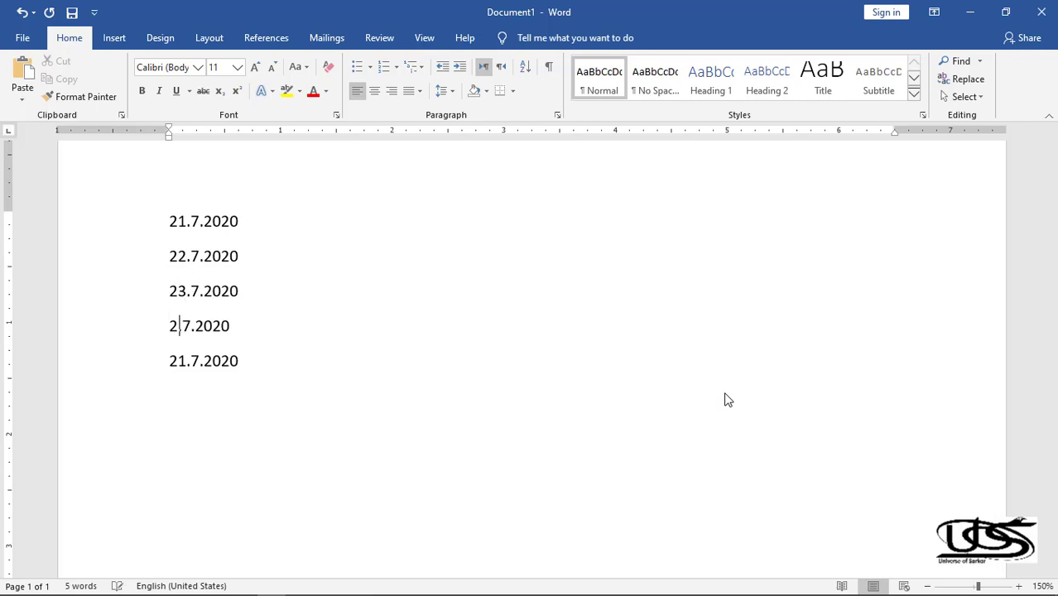
pyautogui.write('4')
pyautogui.press('Down')
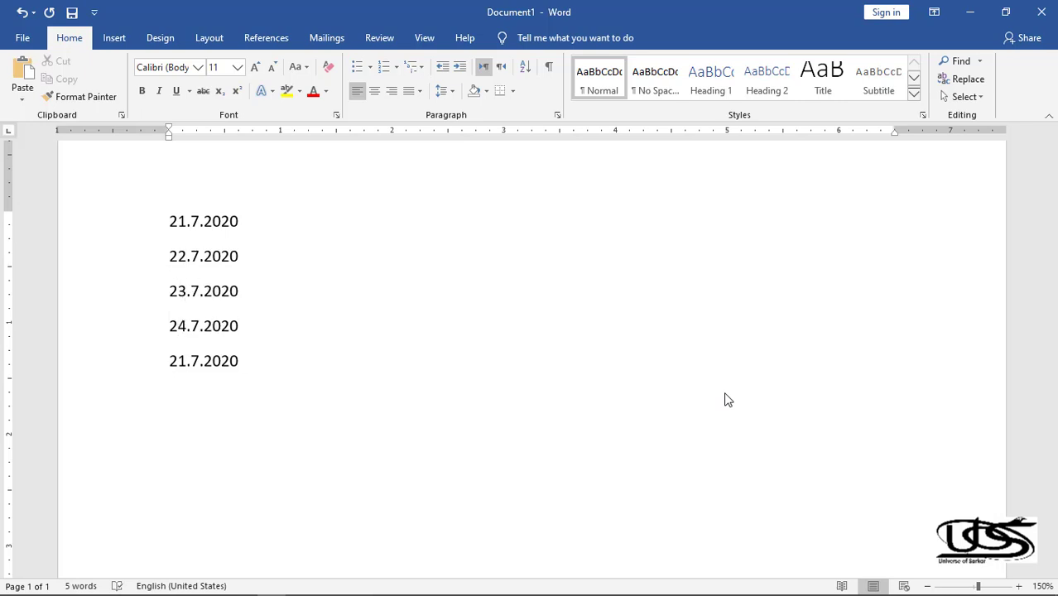
pyautogui.press('BackSpace')
pyautogui.write('5')
pyautogui.hotkey('ctrl', 'a')
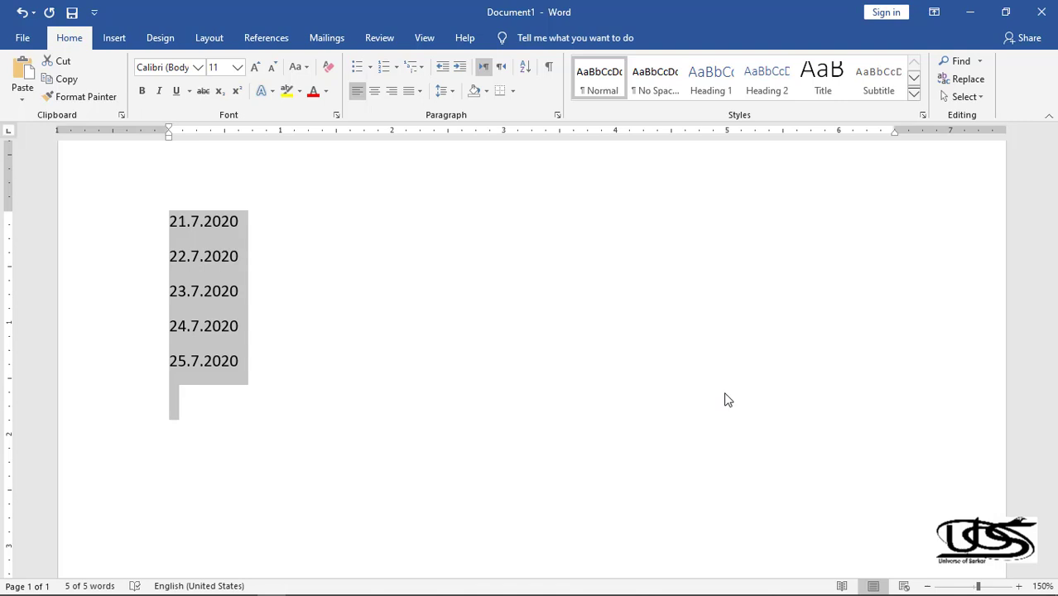
# Sort the date list in Descending order, newest first.
pyautogui.click(524, 67)
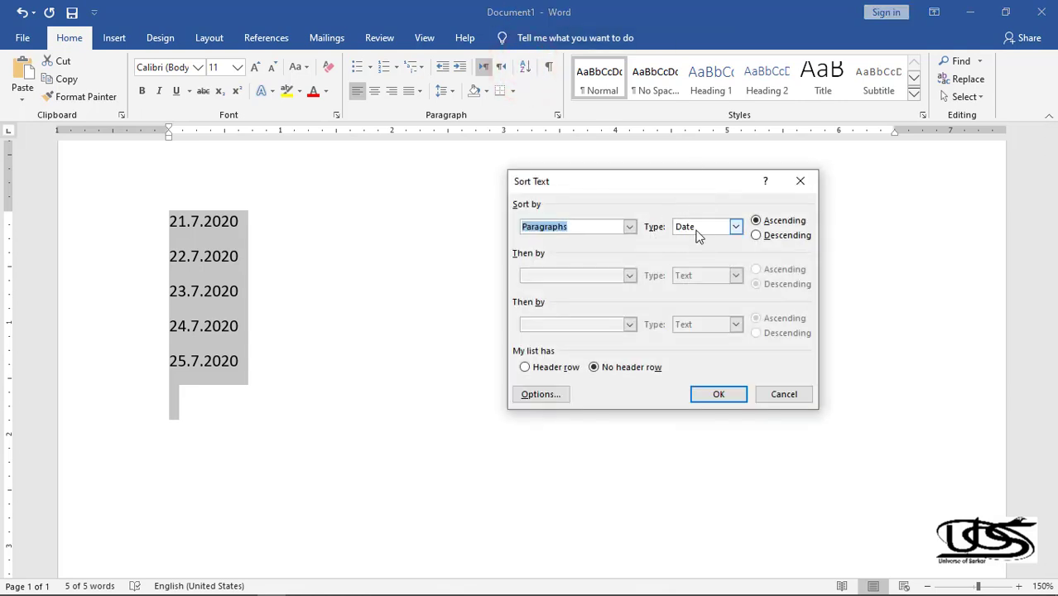
pyautogui.click(756, 235)
pyautogui.click(719, 394)
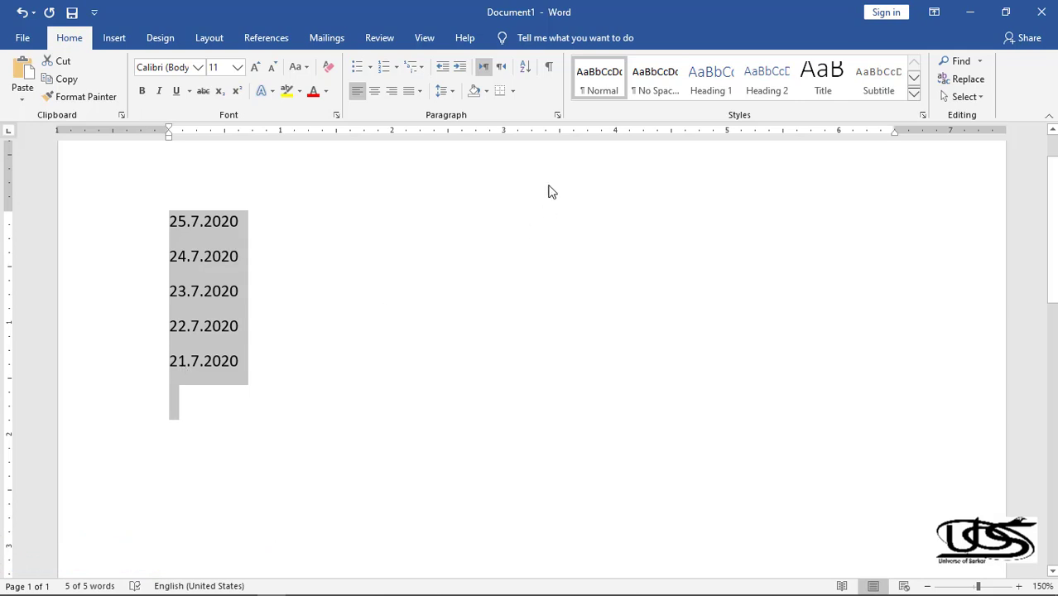
# Re-sort the dates in Ascending order, then delete the list.
pyautogui.click(526, 67)
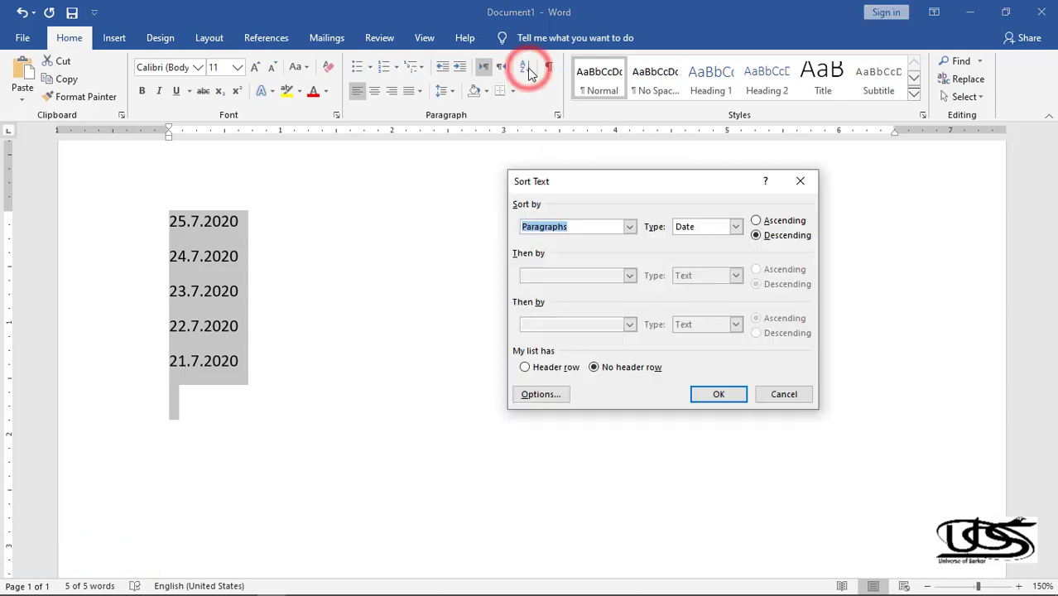
pyautogui.click(757, 222)
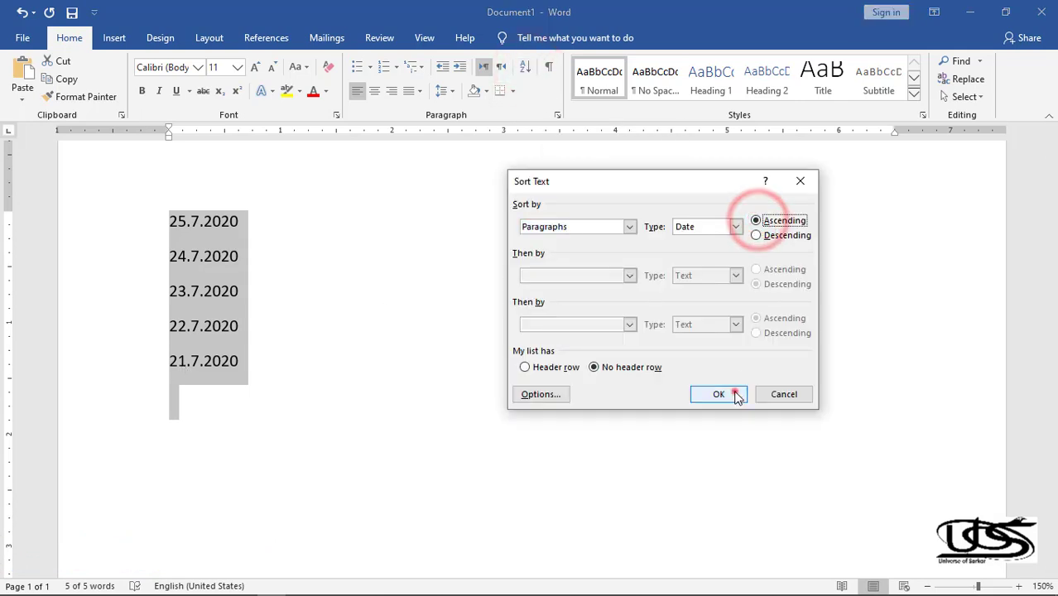
pyautogui.click(733, 395)
pyautogui.press('Delete')
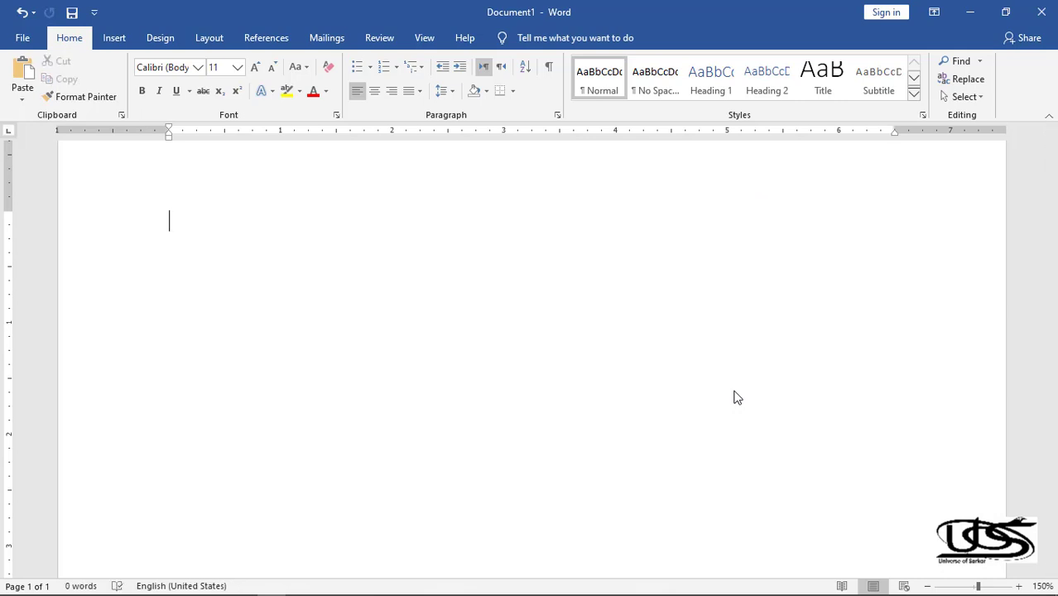
# Type three first names, Apple iphone and Android on separate lines, then select the whole list.
pyautogui.write('sami')
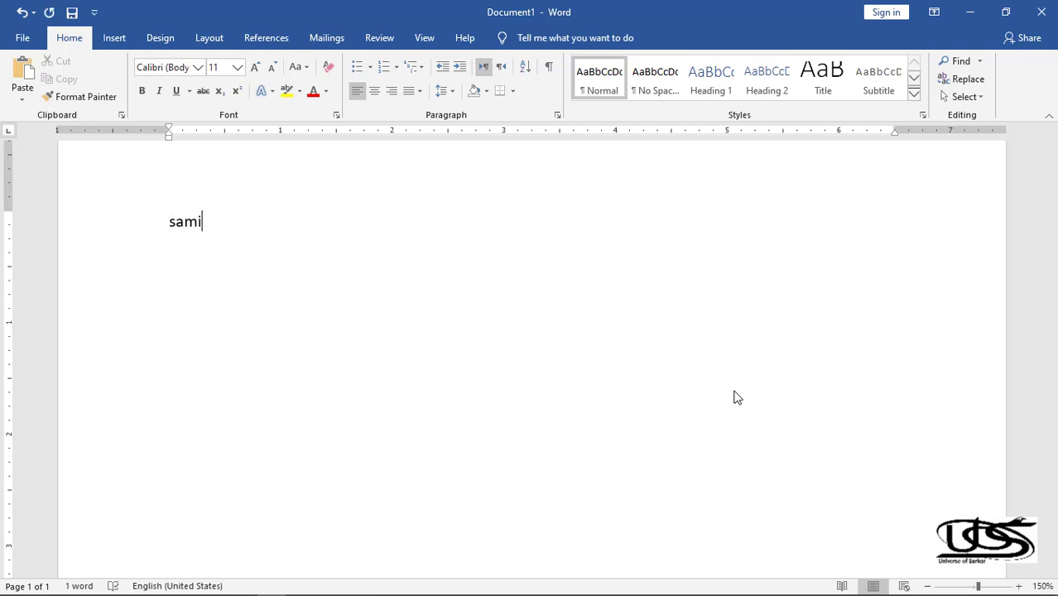
pyautogui.press('Return')
pyautogui.write('a')
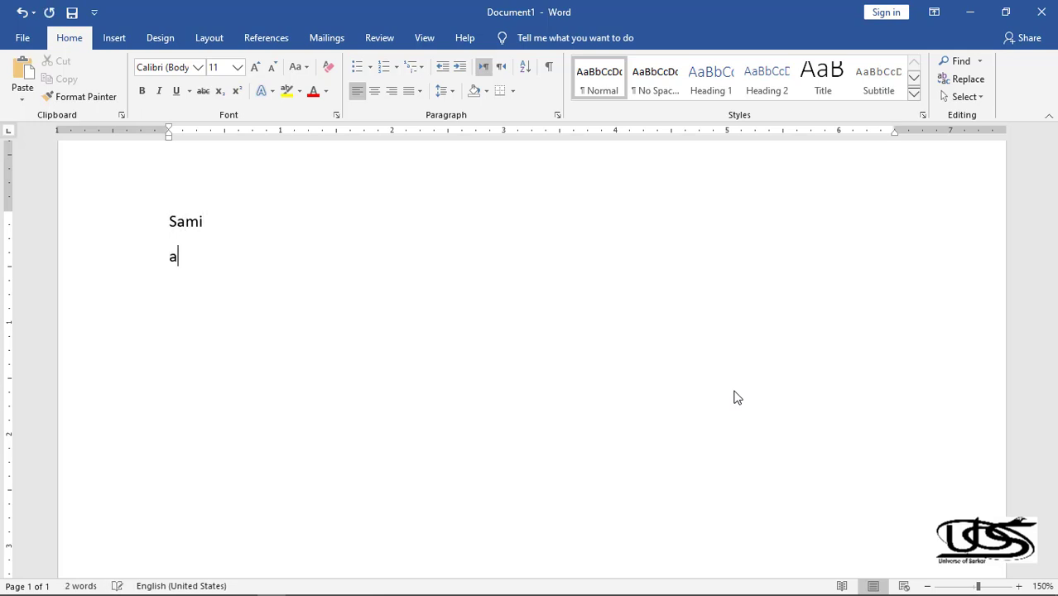
pyautogui.write('mit')
pyautogui.press('Return')
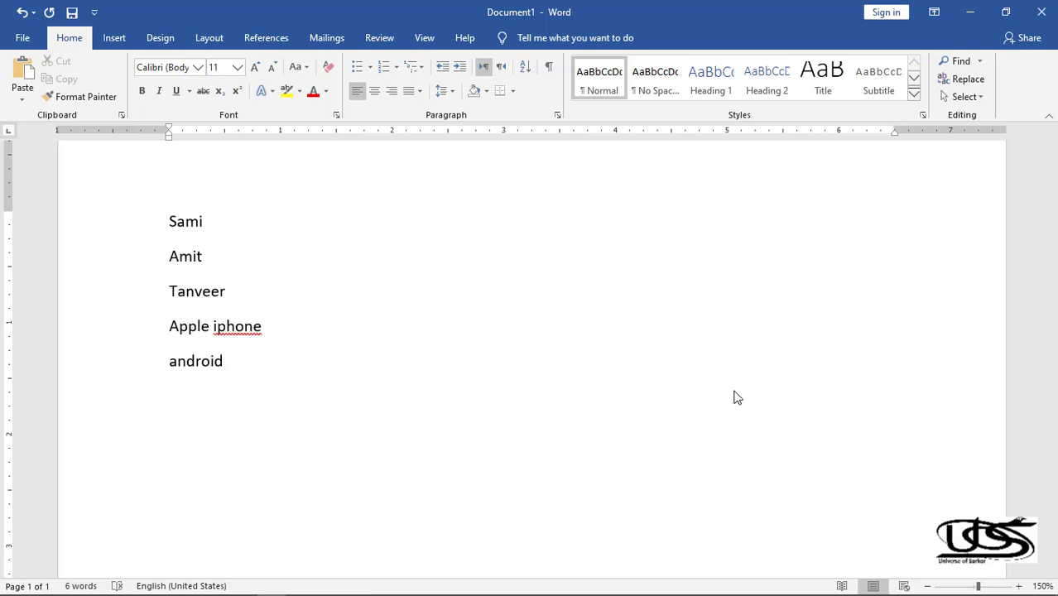
pyautogui.press('Return')
pyautogui.hotkey('ctrl', 'a')
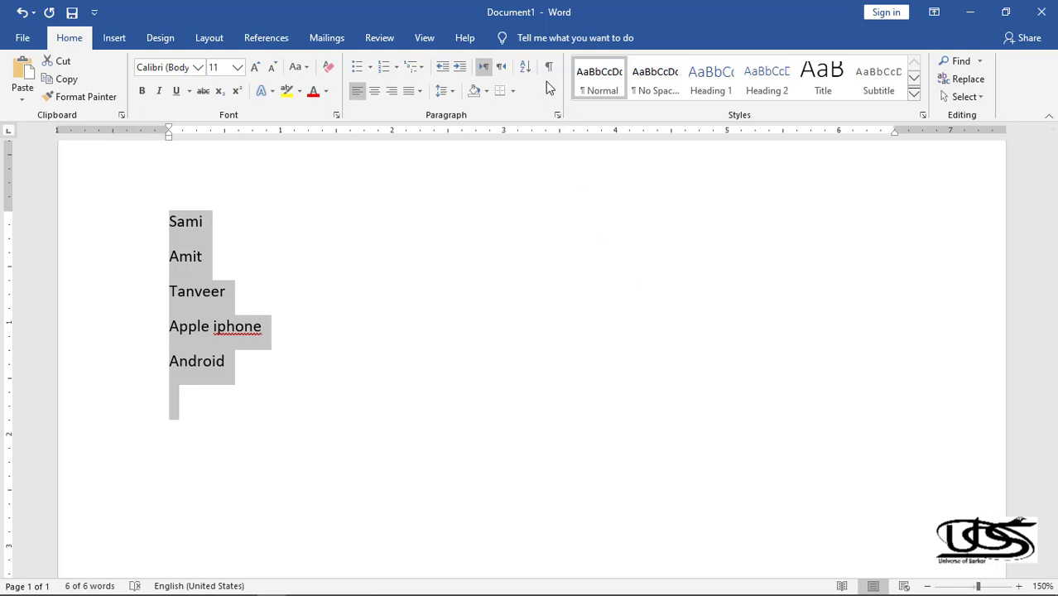
# Sort the word list by Paragraphs as Text into descending order.
pyautogui.click(528, 69)
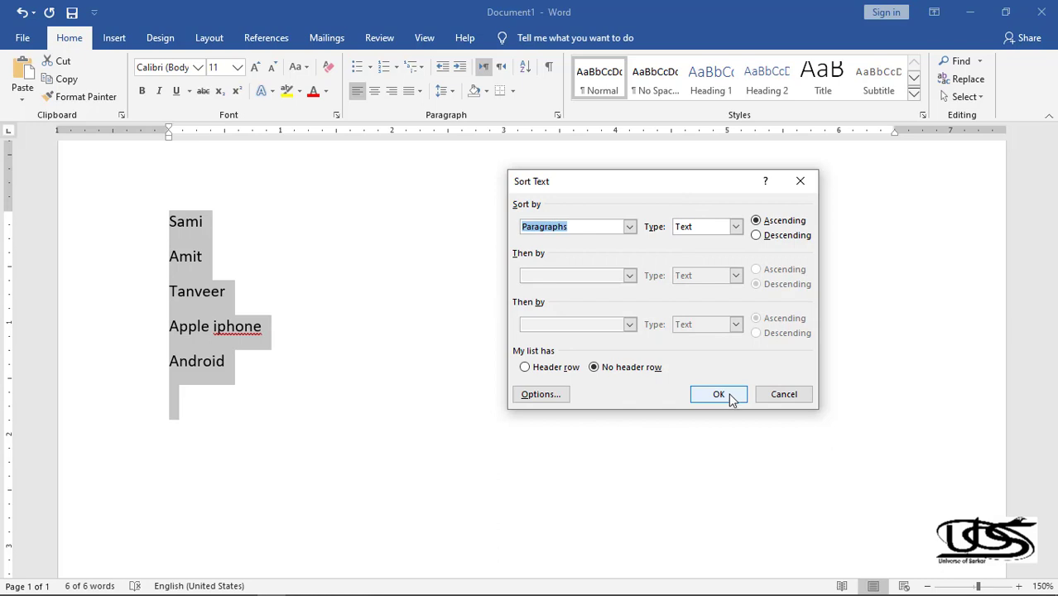
pyautogui.click(731, 398)
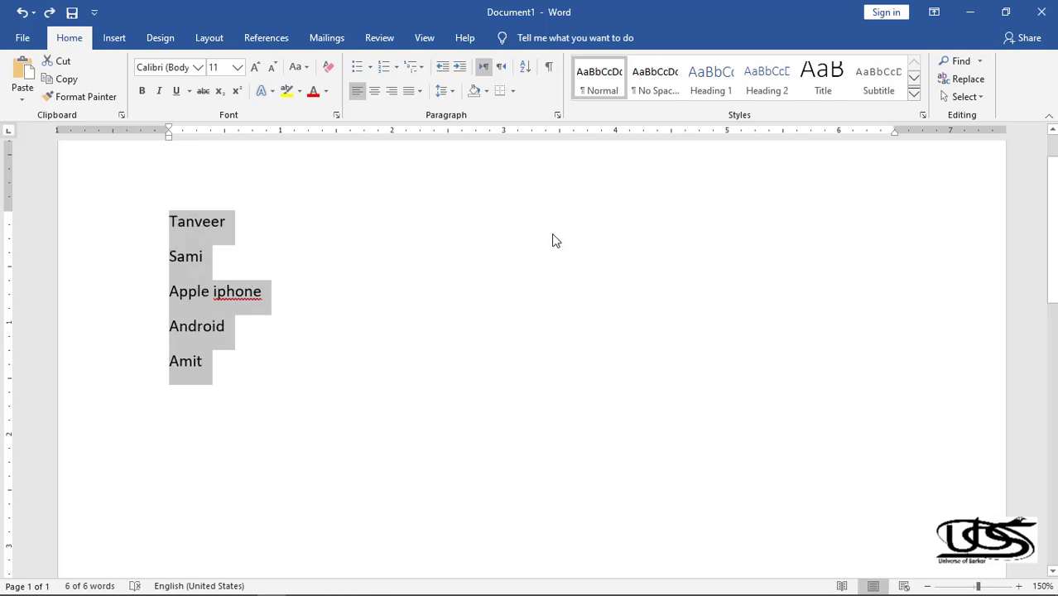
# Sort the list with the first line set as a header row, then undo that sort.
pyautogui.click(525, 68)
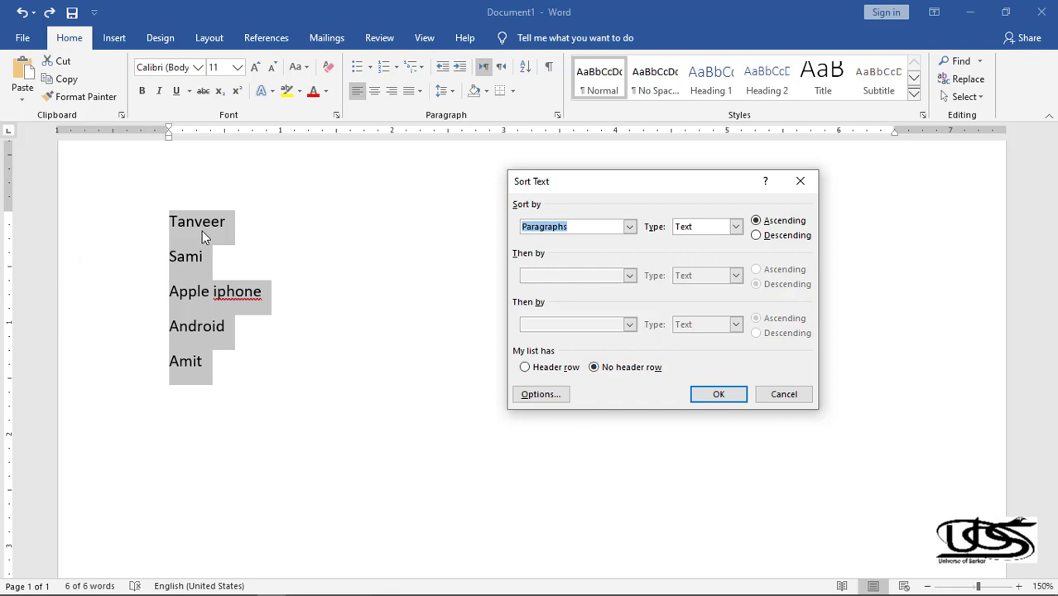
pyautogui.click(553, 369)
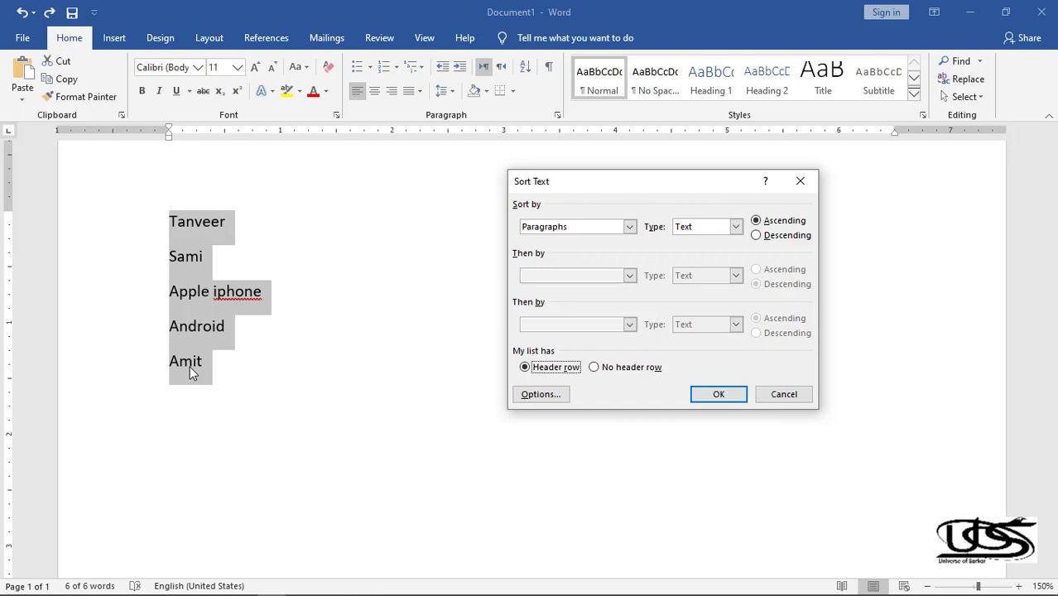
pyautogui.click(713, 396)
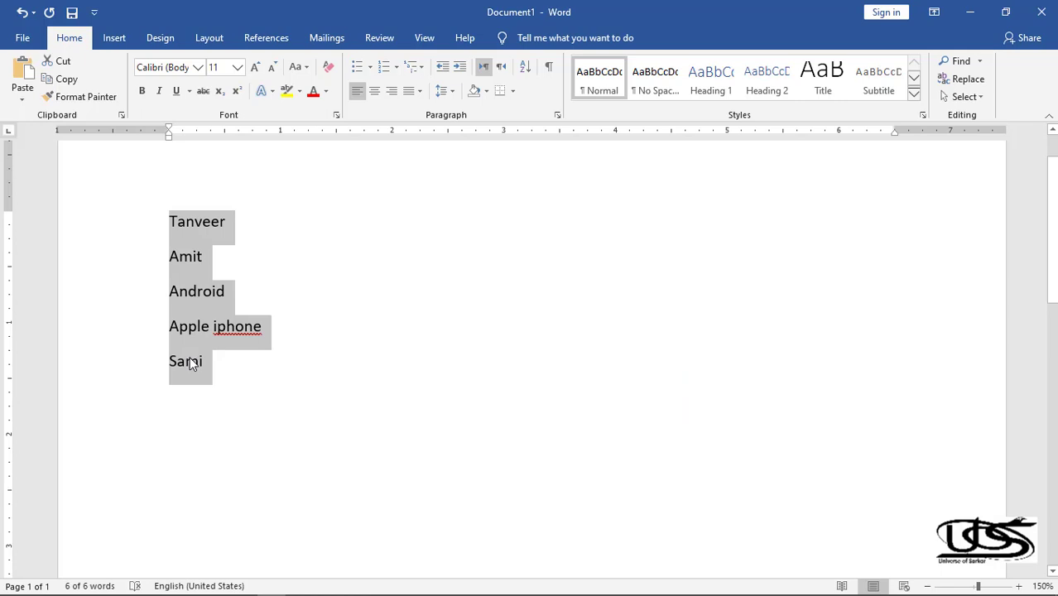
pyautogui.hotkey('ctrl', 'z')
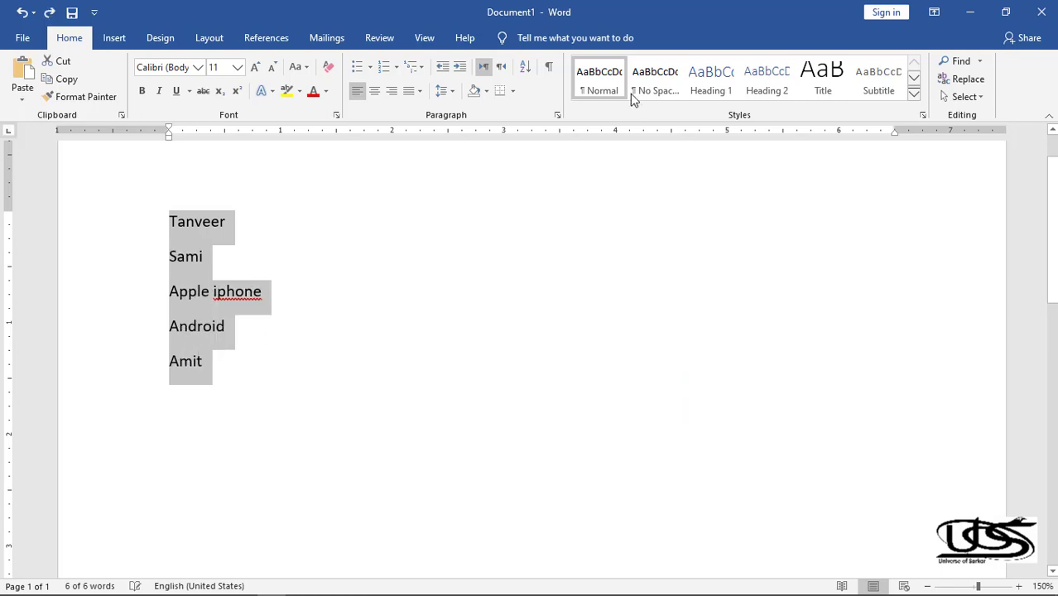
# Sort the names ascending with Tanveer kept as a header row, then reopen Sort Text.
pyautogui.click(530, 70)
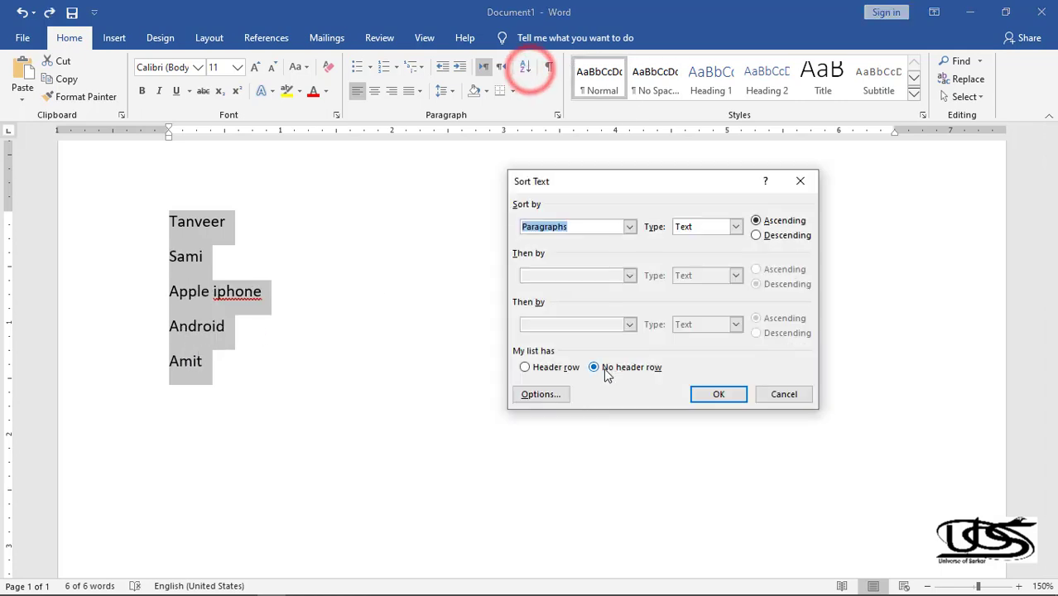
pyautogui.click(525, 368)
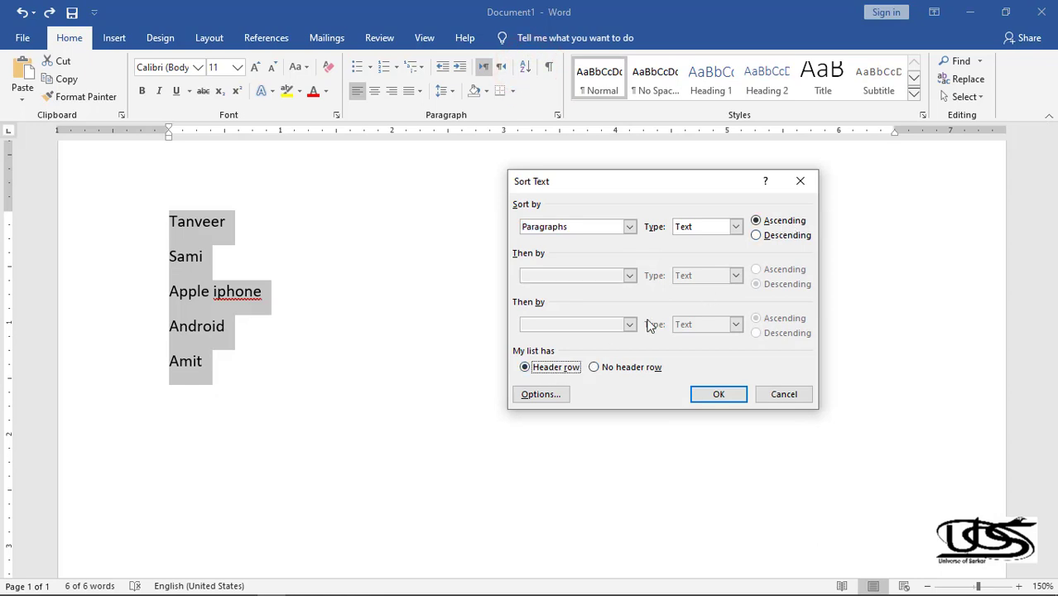
pyautogui.click(722, 395)
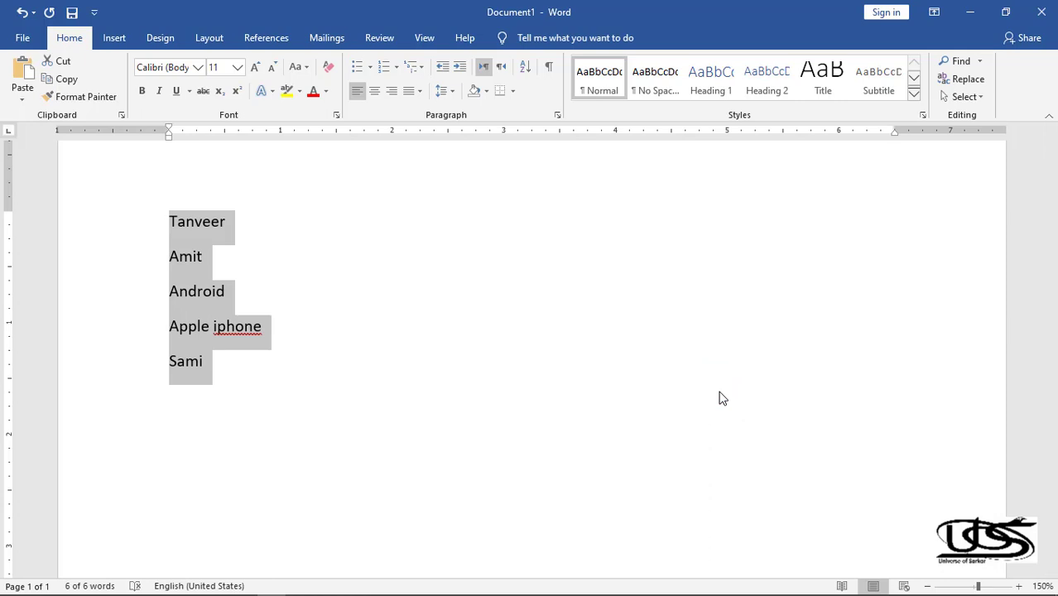
pyautogui.click(528, 70)
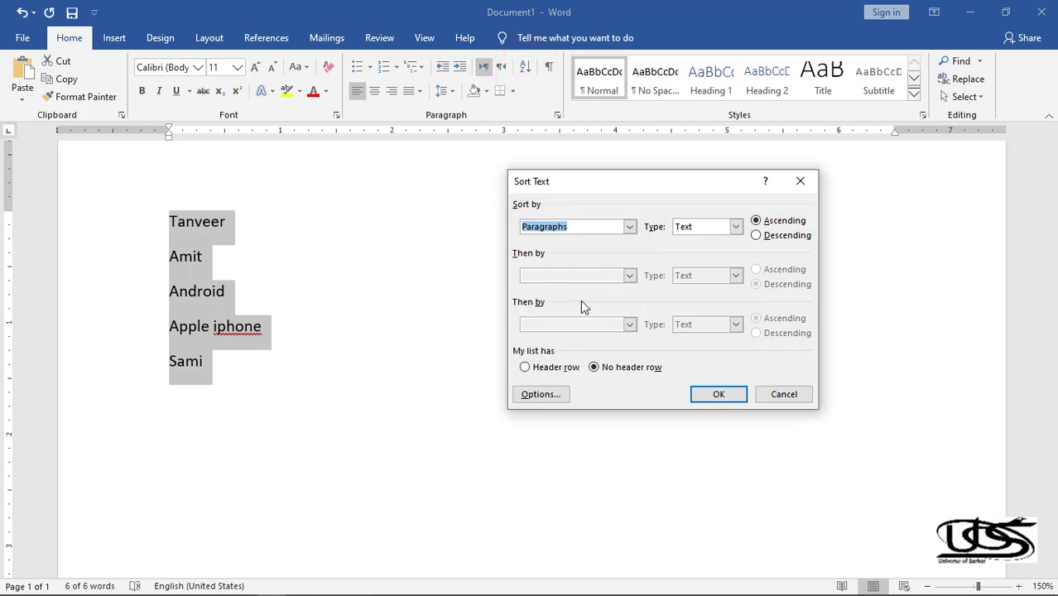
# Cancel the Sort Text dialog without sorting and delete the selected list of names.
pyautogui.click(631, 227)
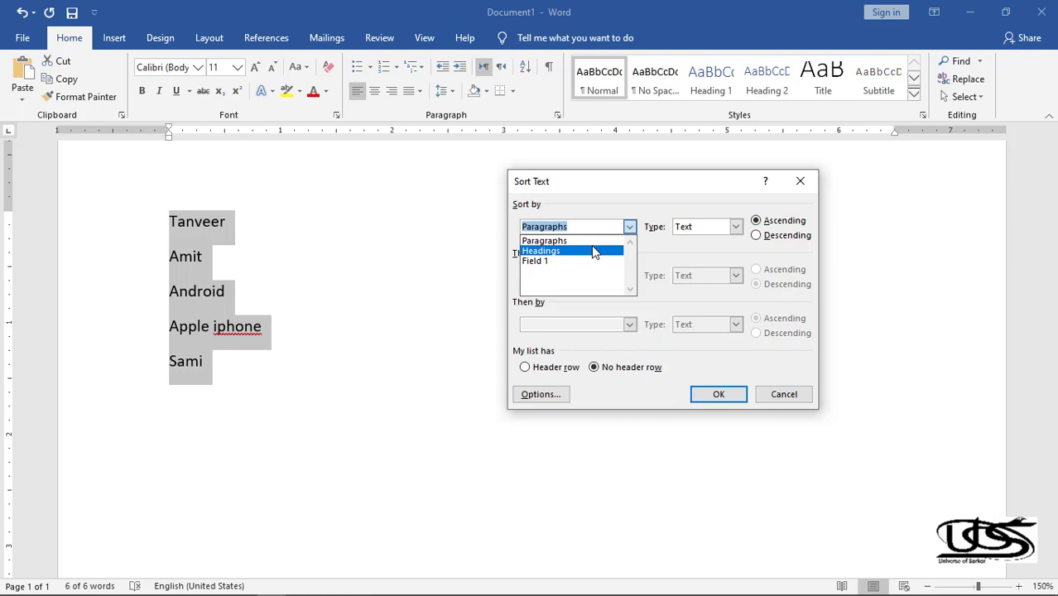
pyautogui.click(789, 394)
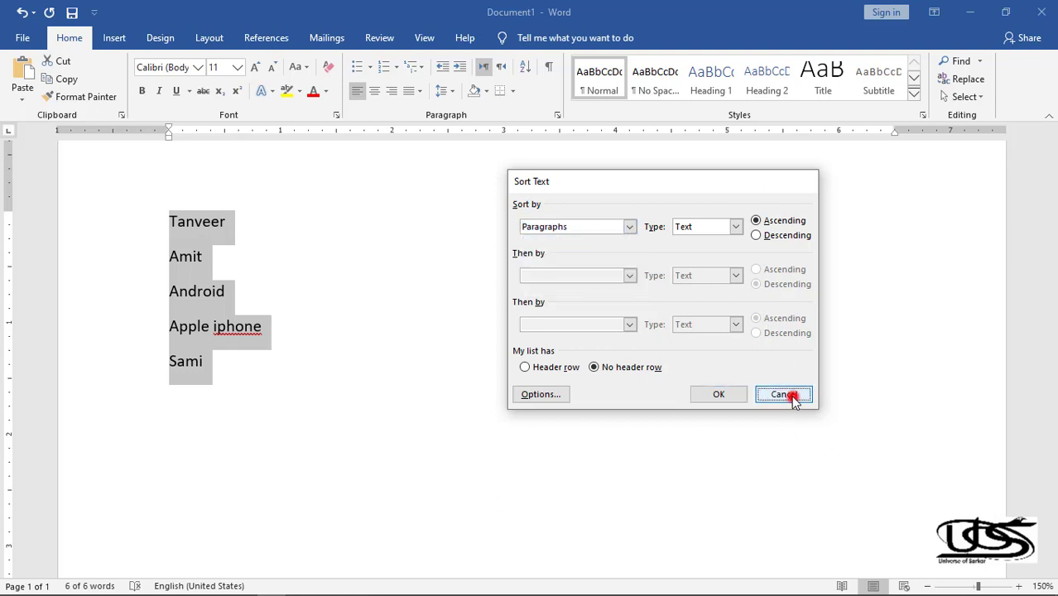
pyautogui.press('Delete')
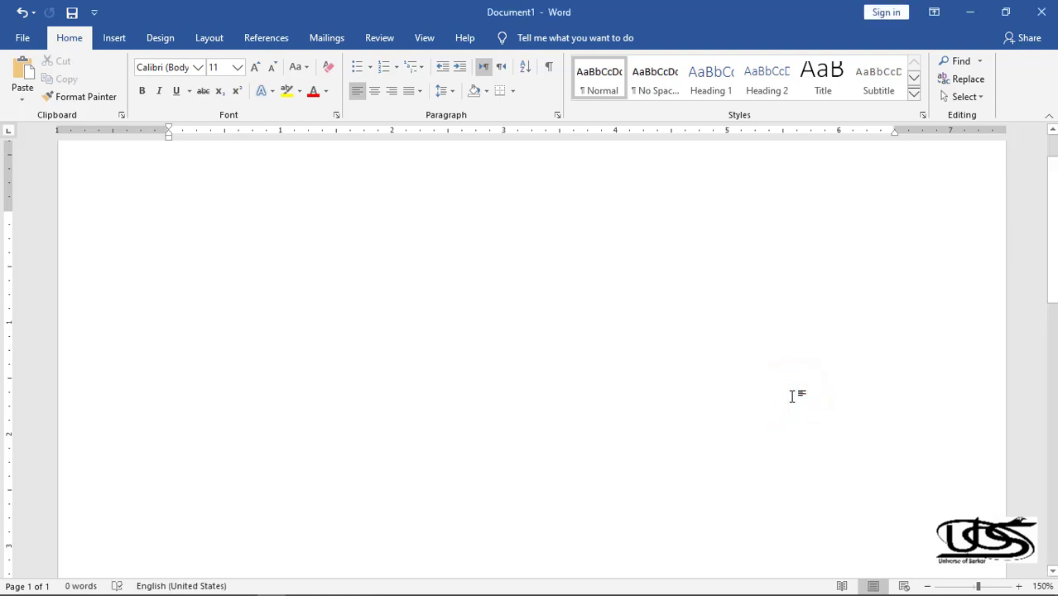
# Type 'Heading 1', 'Heading 2' and 'Heading 3' on separate lines and select all.
pyautogui.write('Head')
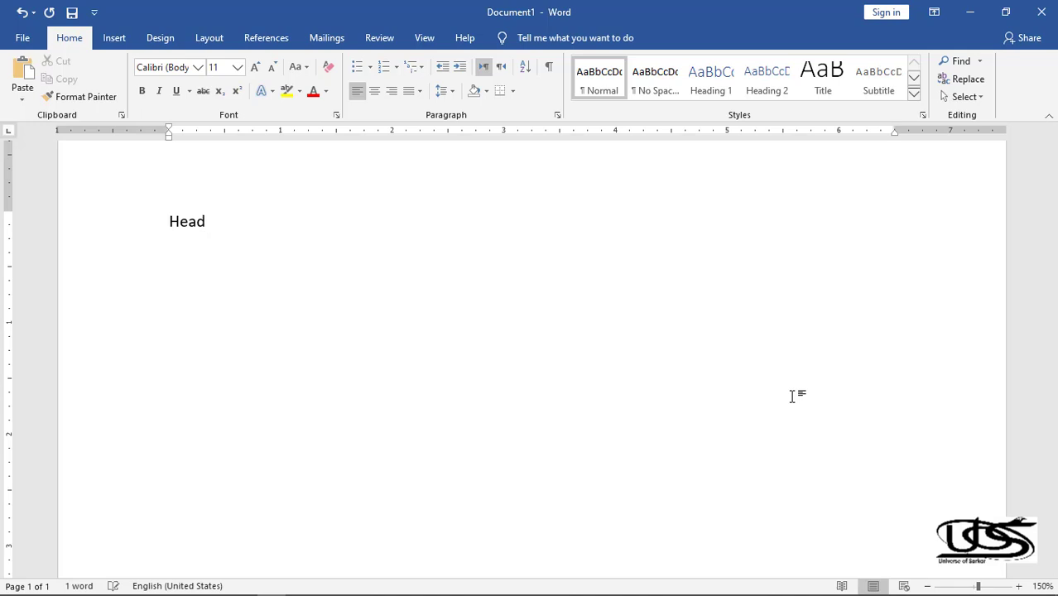
pyautogui.write('ing 1')
pyautogui.press('Return')
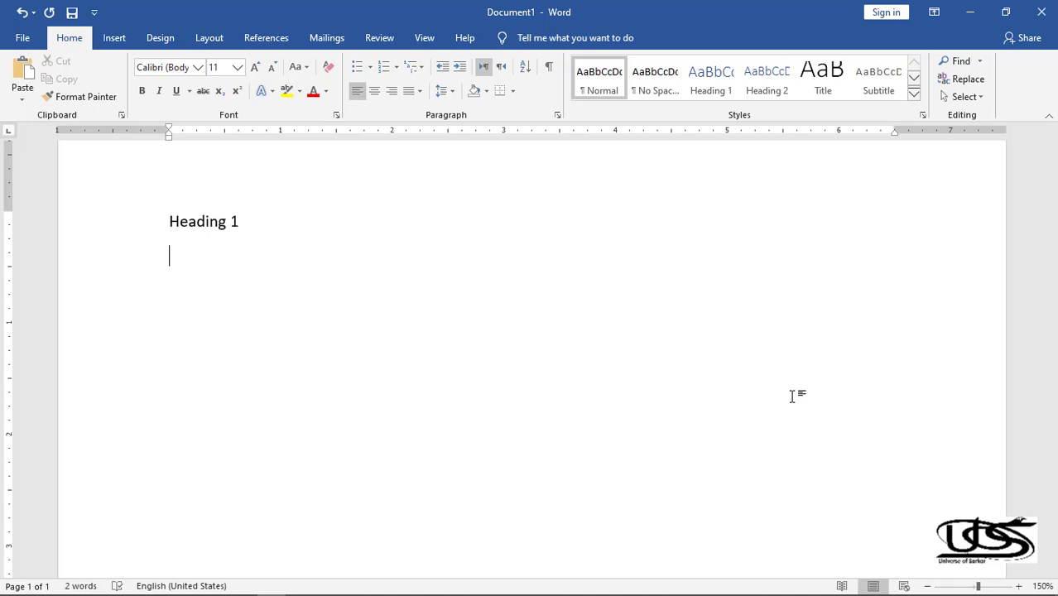
pyautogui.write('head')
pyautogui.write('ing 2')
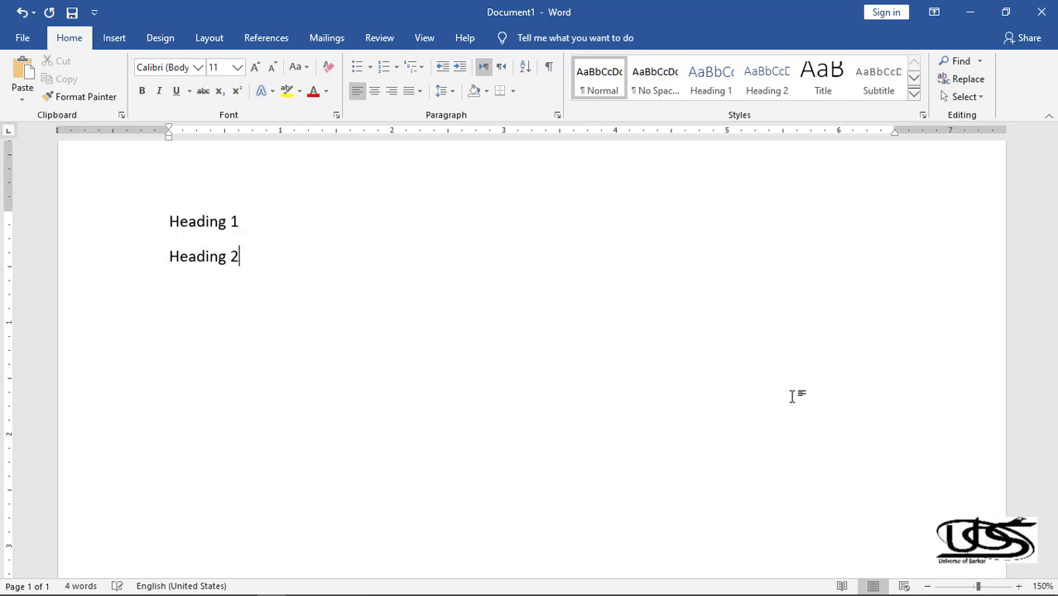
pyautogui.write('h')
pyautogui.write('eading ')
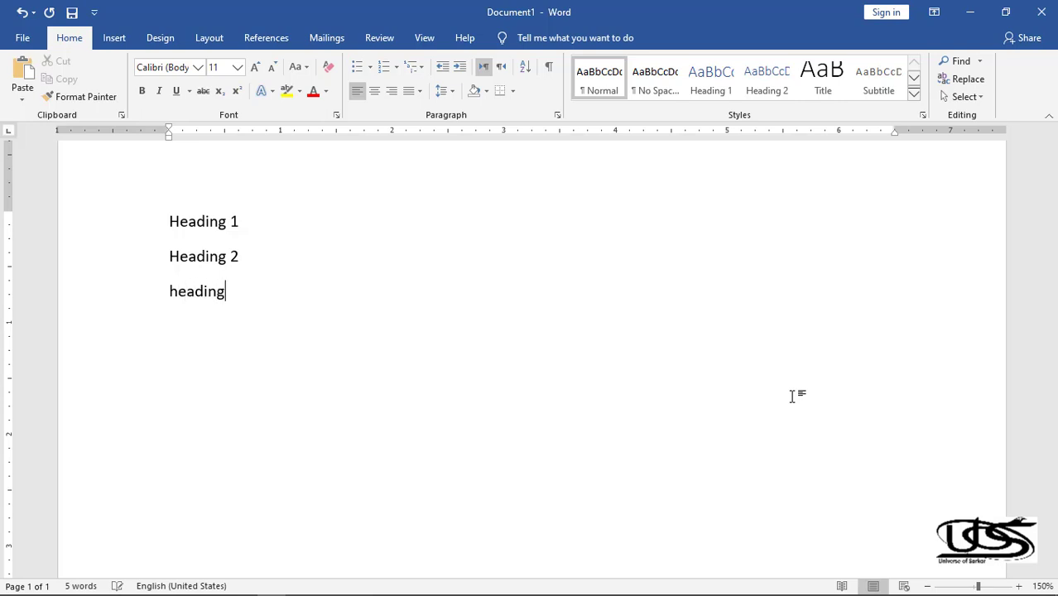
pyautogui.write('3')
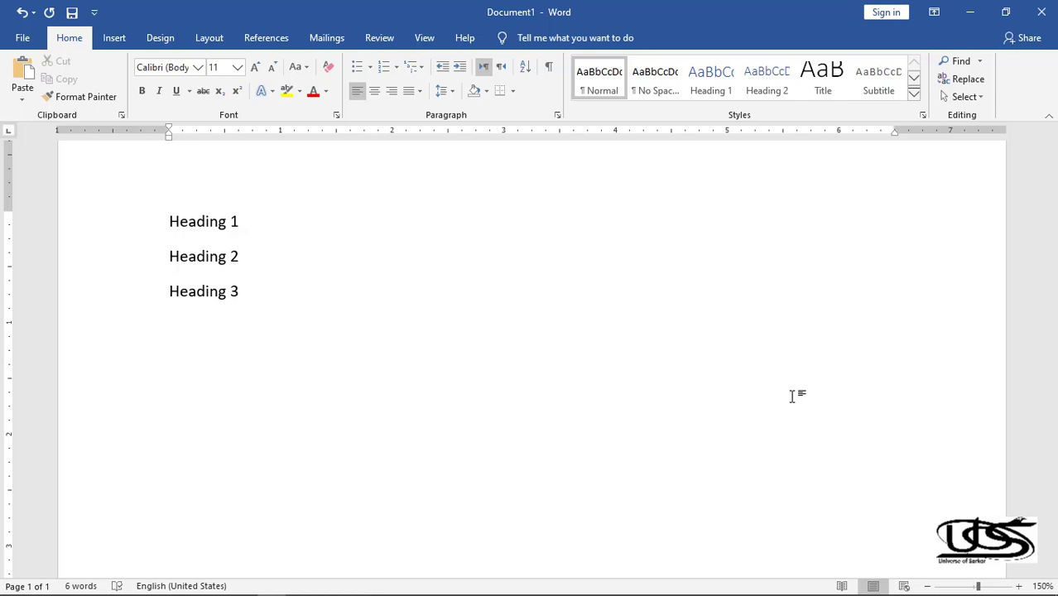
pyautogui.hotkey('ctrl', 'a')
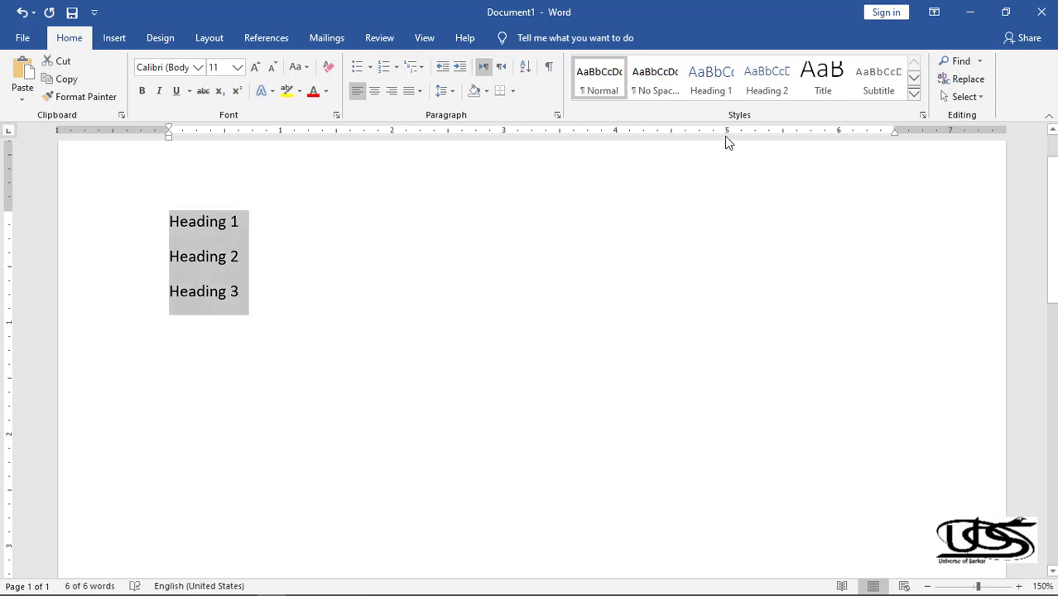
# Apply the Heading 1 style to all three lines and add a placeholder body line under each.
pyautogui.click(713, 75)
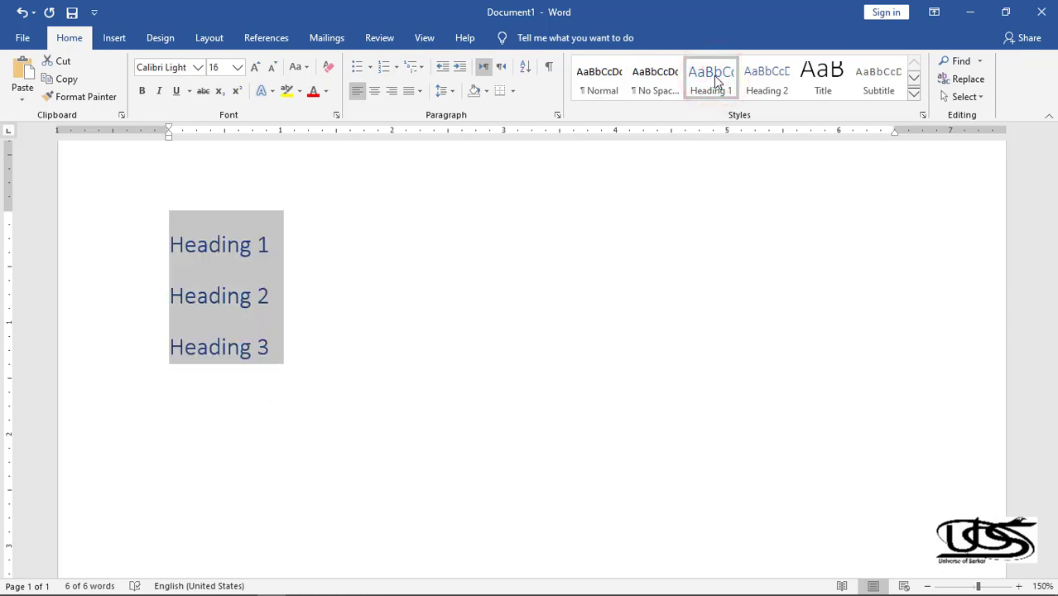
pyautogui.moveTo(219, 245)
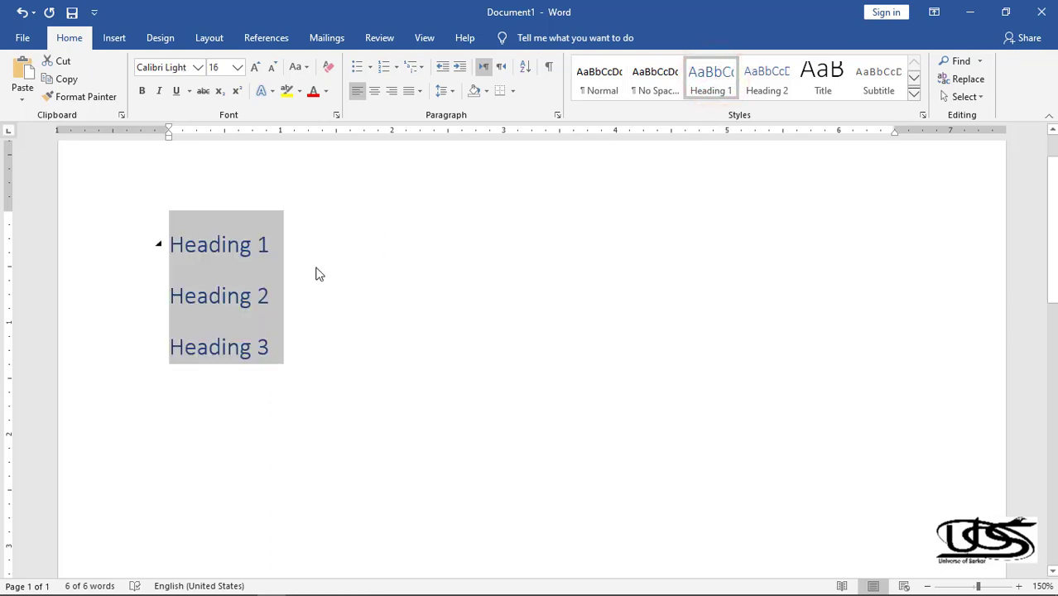
pyautogui.click(291, 245)
pyautogui.press('Return')
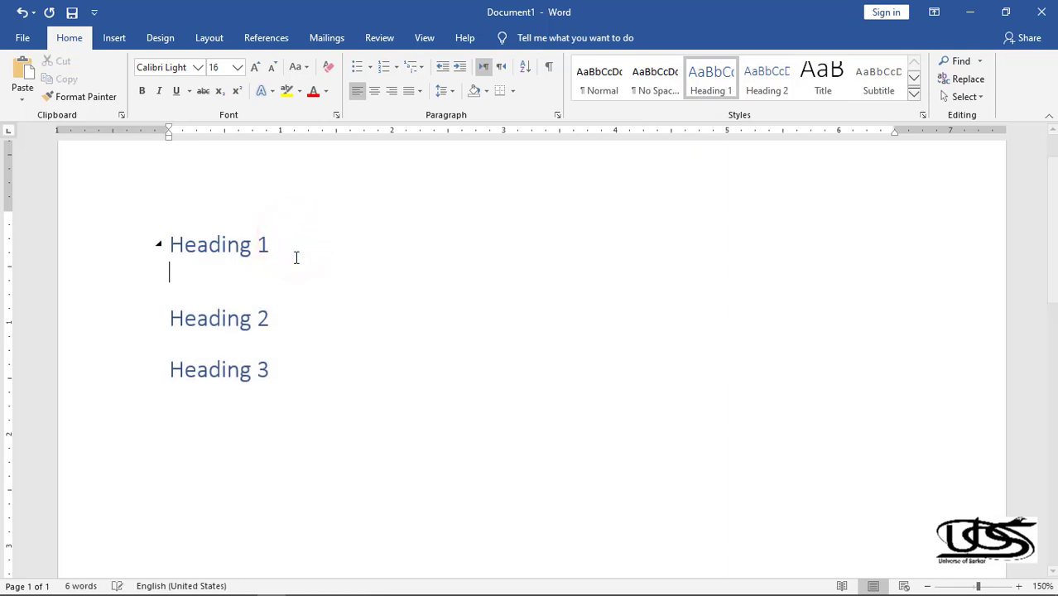
pyautogui.write('Jblb,kjbknvhlkhvv')
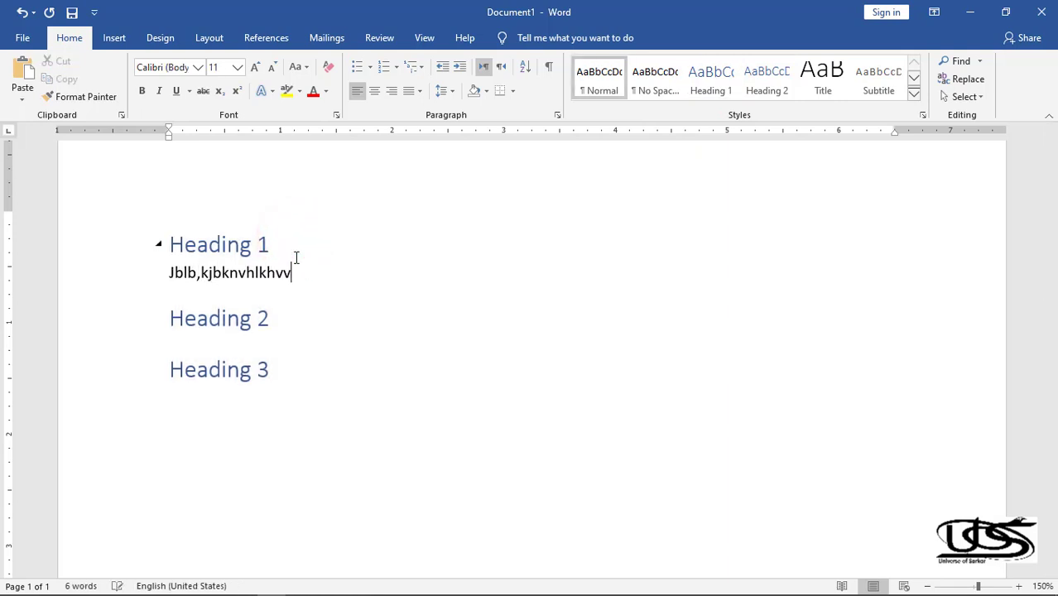
pyautogui.write('blbljb')
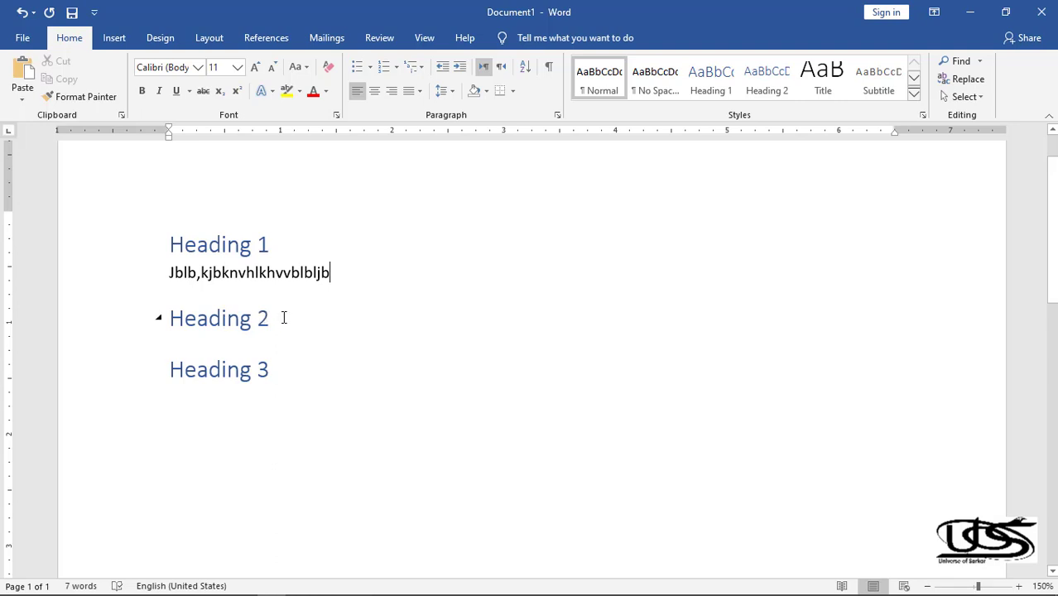
pyautogui.click(284, 318)
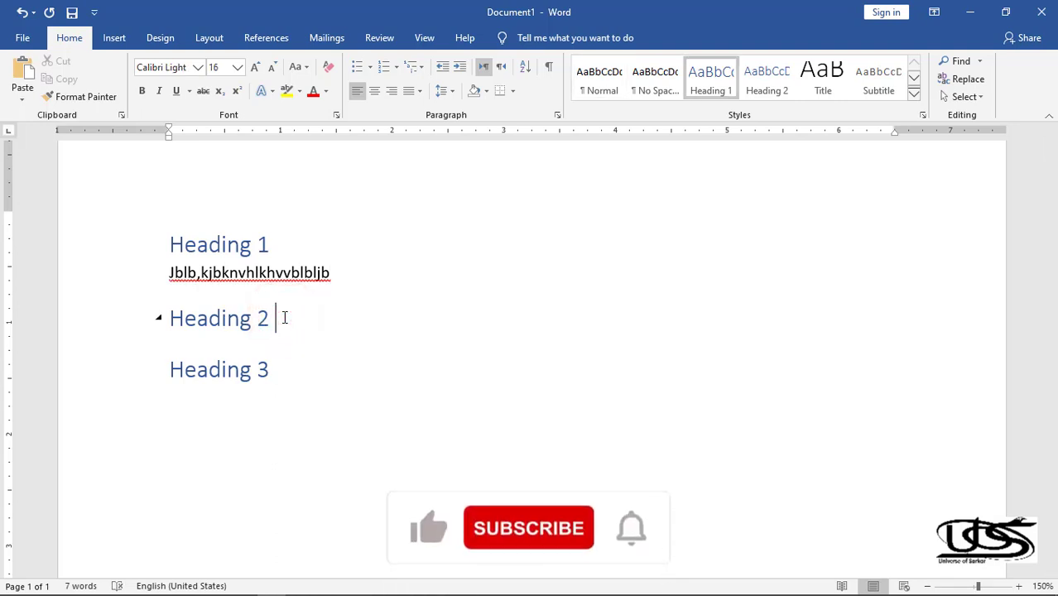
pyautogui.press('Return')
pyautogui.write('bjbjkjvhjhv')
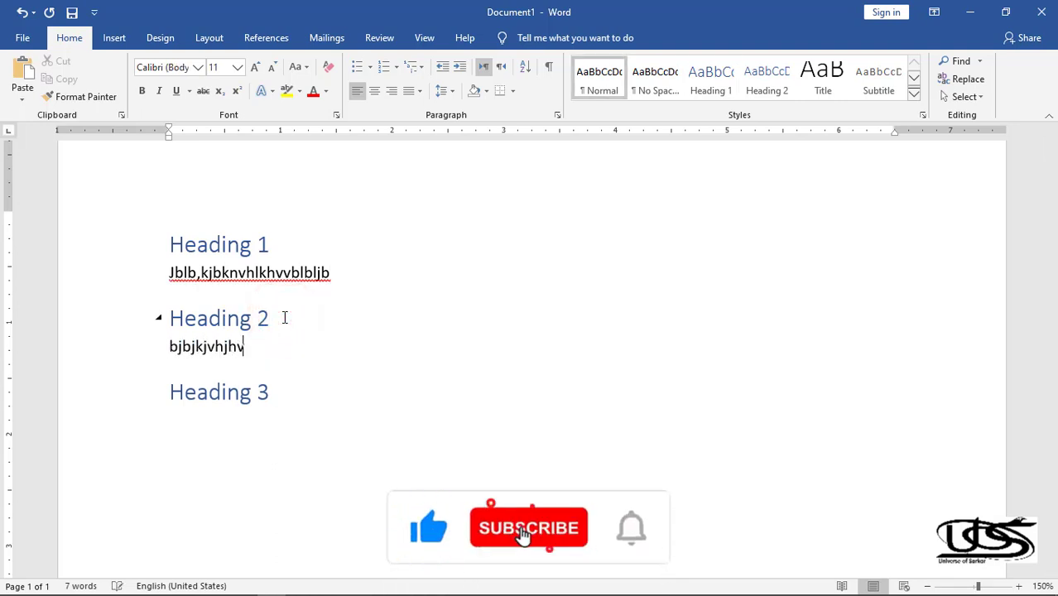
pyautogui.write('vhbjbugjoo')
pyautogui.click(280, 396)
pyautogui.press('Return')
pyautogui.write('jkvjvhhghhjhkkooi')
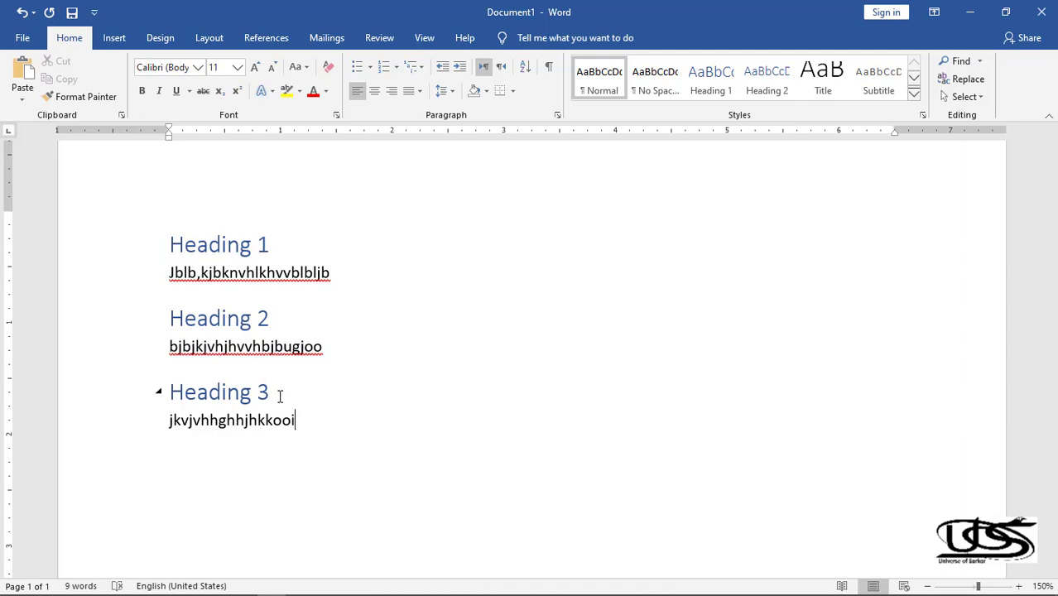
# Sort the document by Headings in descending order so Heading 3 comes first, then reopen Sort.
pyautogui.click(523, 66)
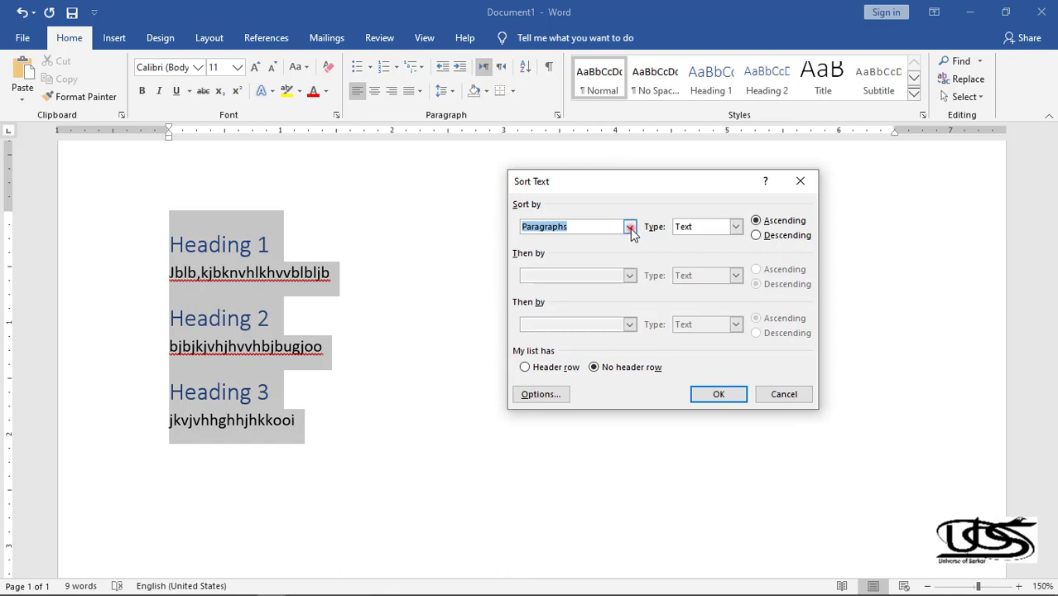
pyautogui.click(631, 228)
pyautogui.click(577, 252)
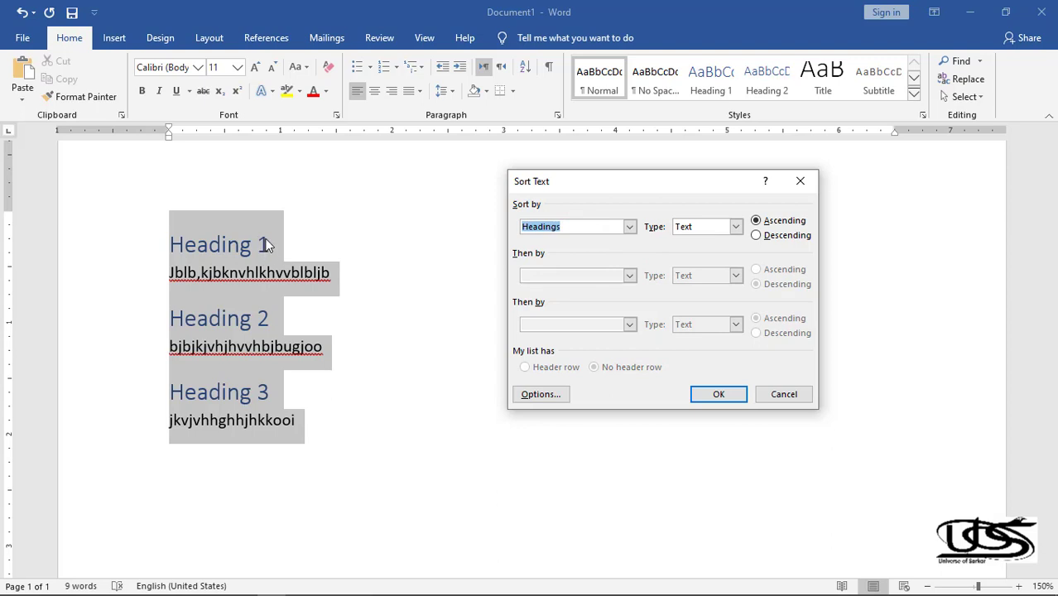
pyautogui.click(787, 237)
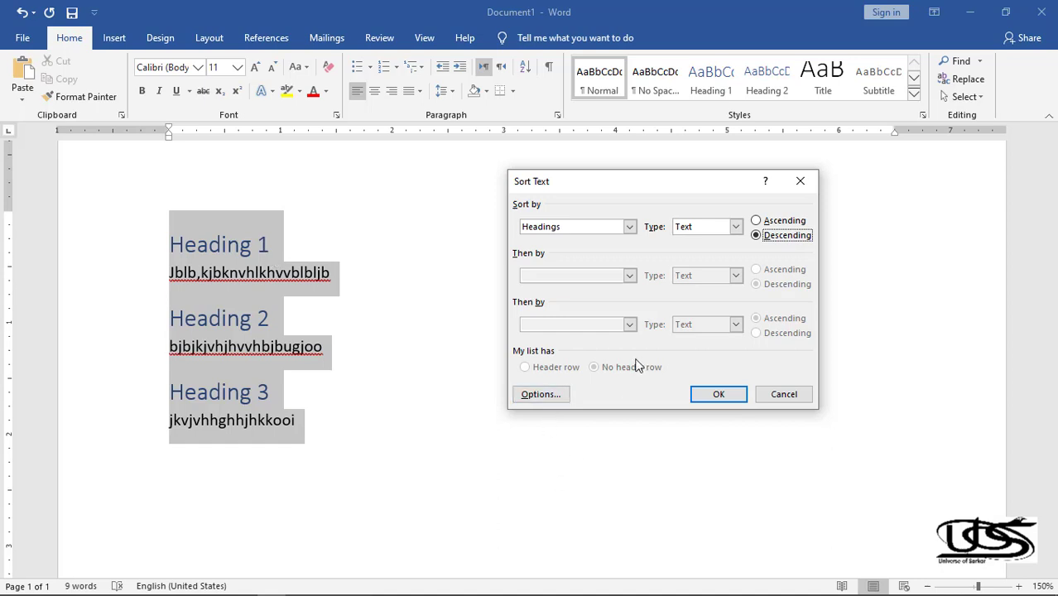
pyautogui.click(717, 396)
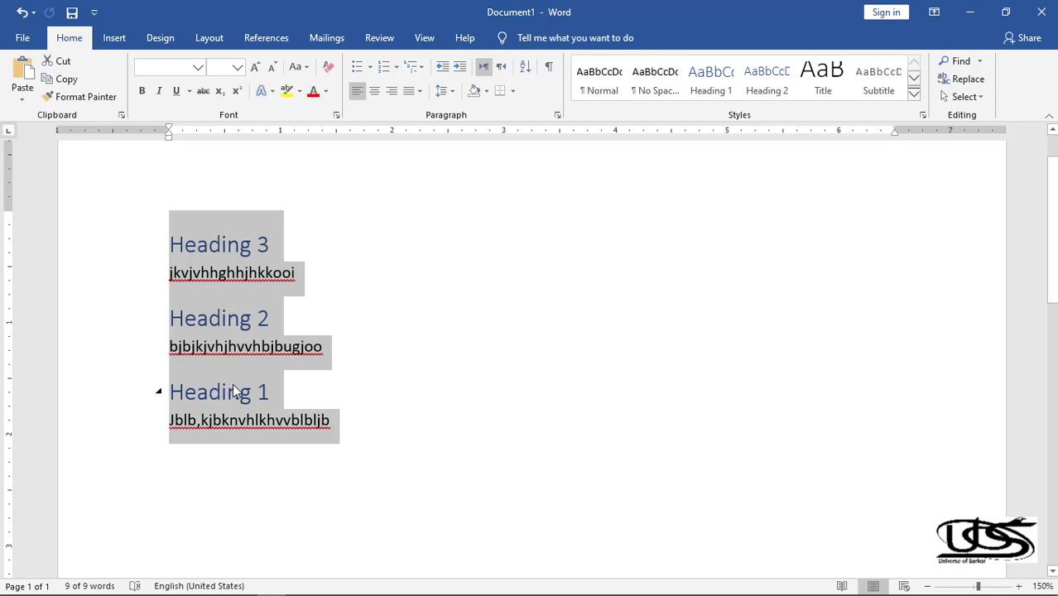
pyautogui.click(527, 68)
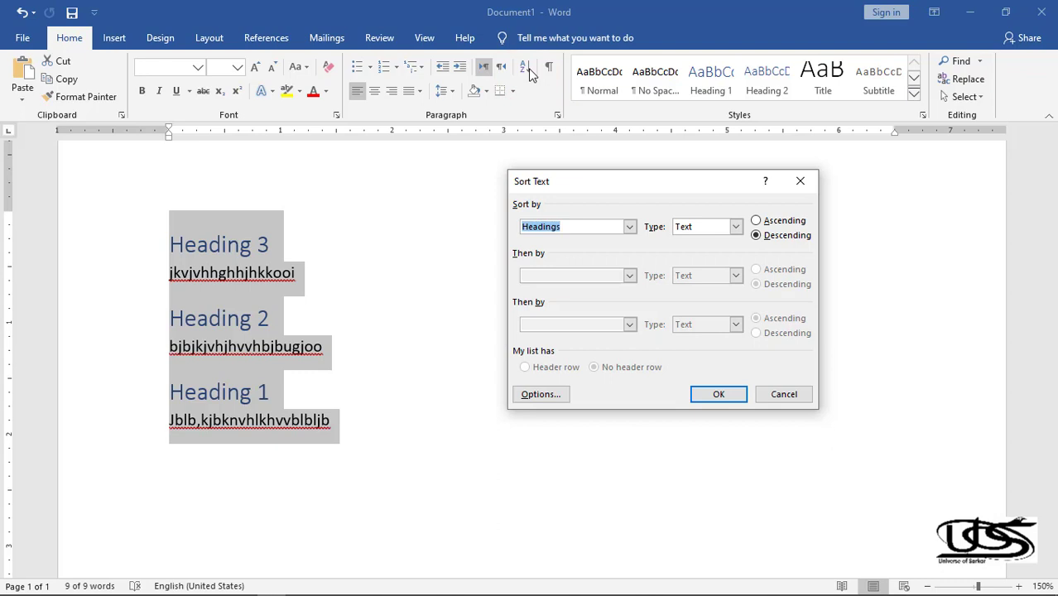
# Sort the sections by Paragraphs instead, then undo that sort.
pyautogui.click(631, 227)
pyautogui.click(598, 240)
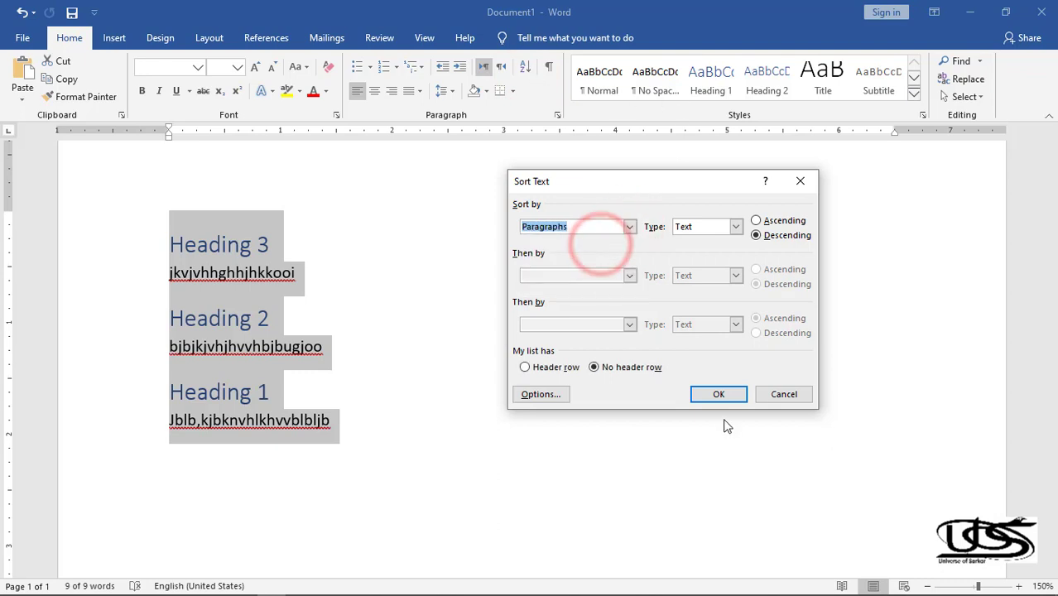
pyautogui.click(722, 394)
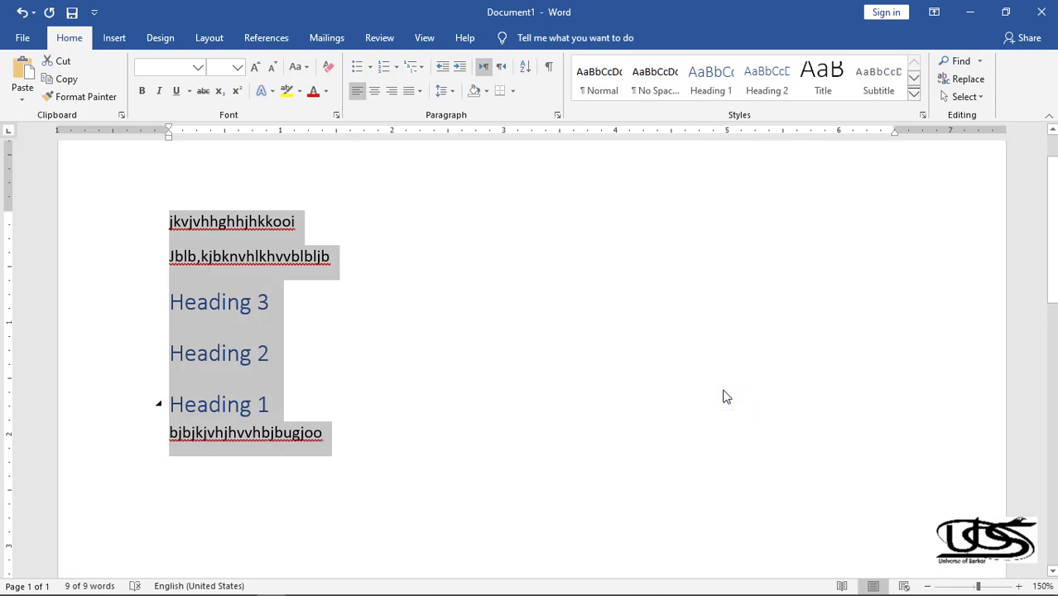
pyautogui.hotkey('ctrl', 'z')
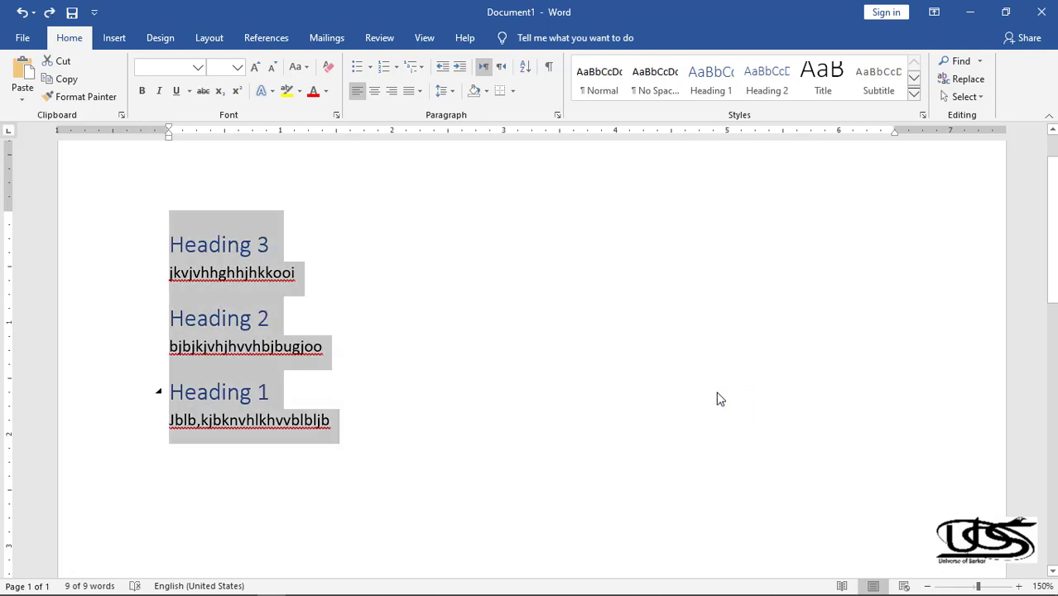
# Reopen Sort Text, review the Sort by choices, cancel, and delete all headings and body text.
pyautogui.click(525, 67)
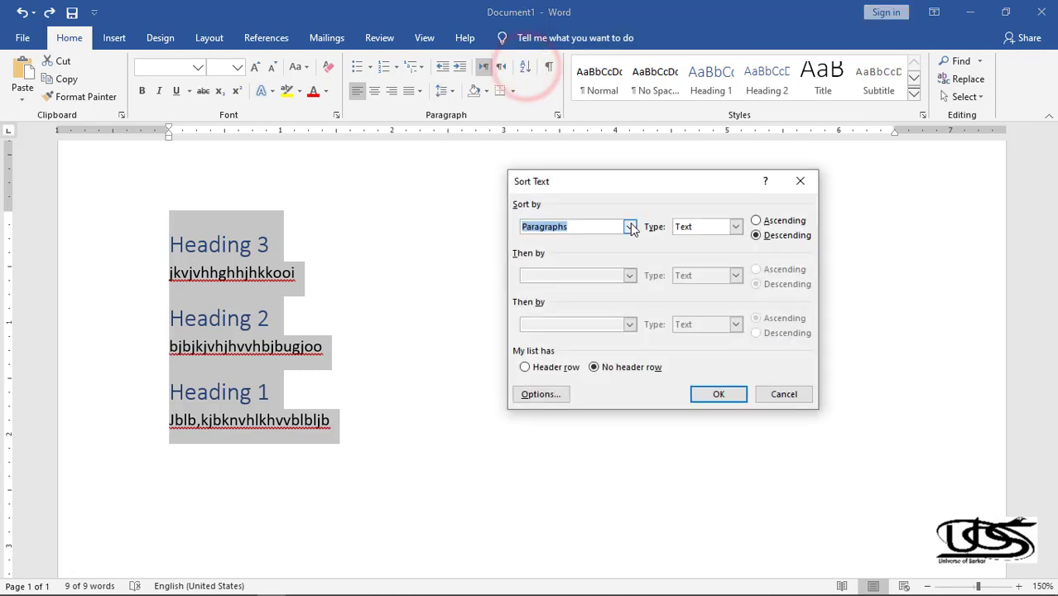
pyautogui.click(630, 227)
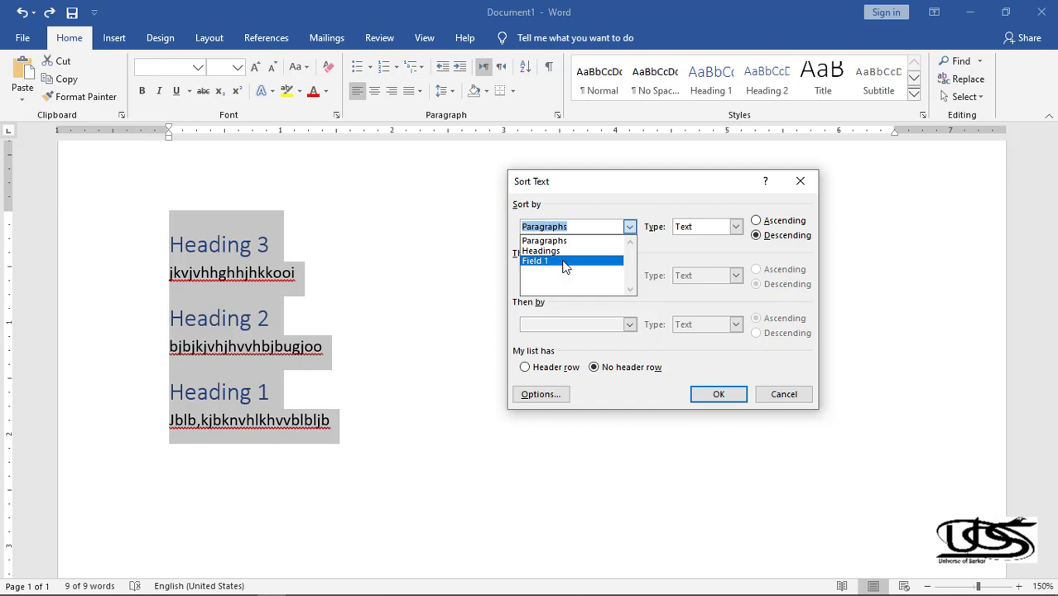
pyautogui.click(491, 482)
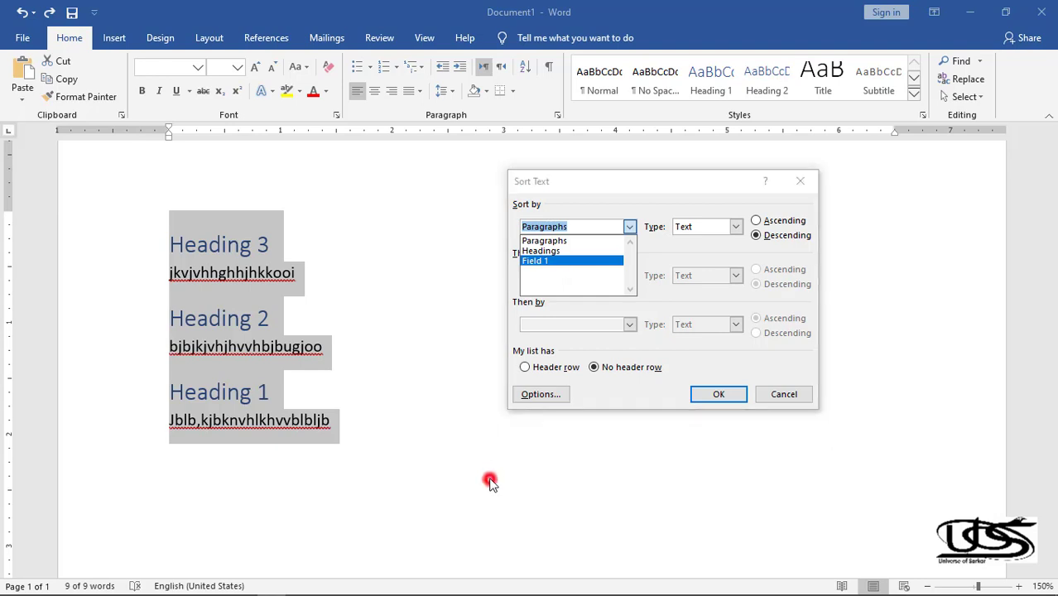
pyautogui.click(754, 398)
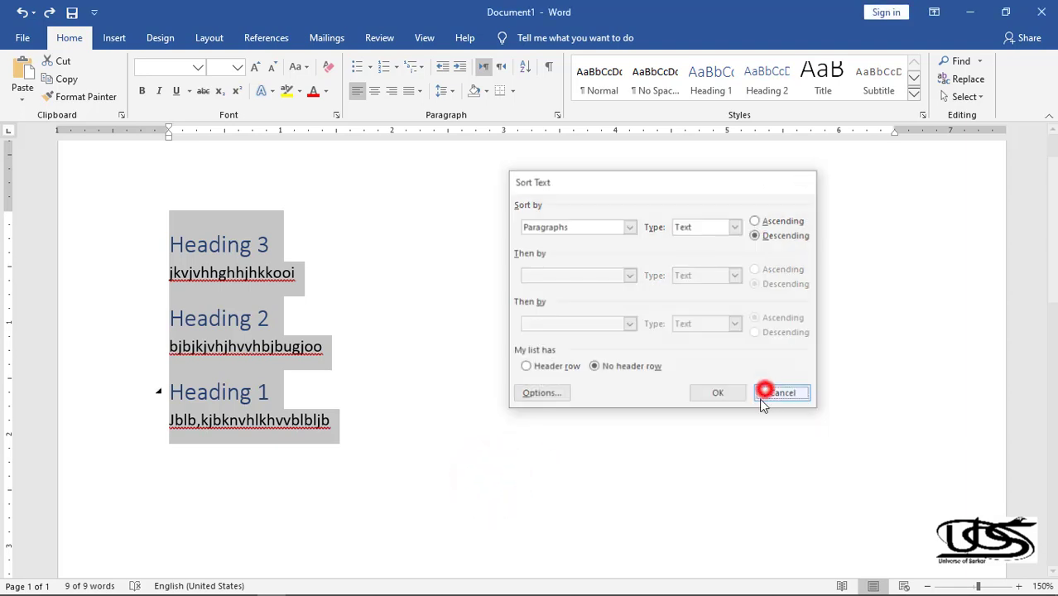
pyautogui.press('Delete')
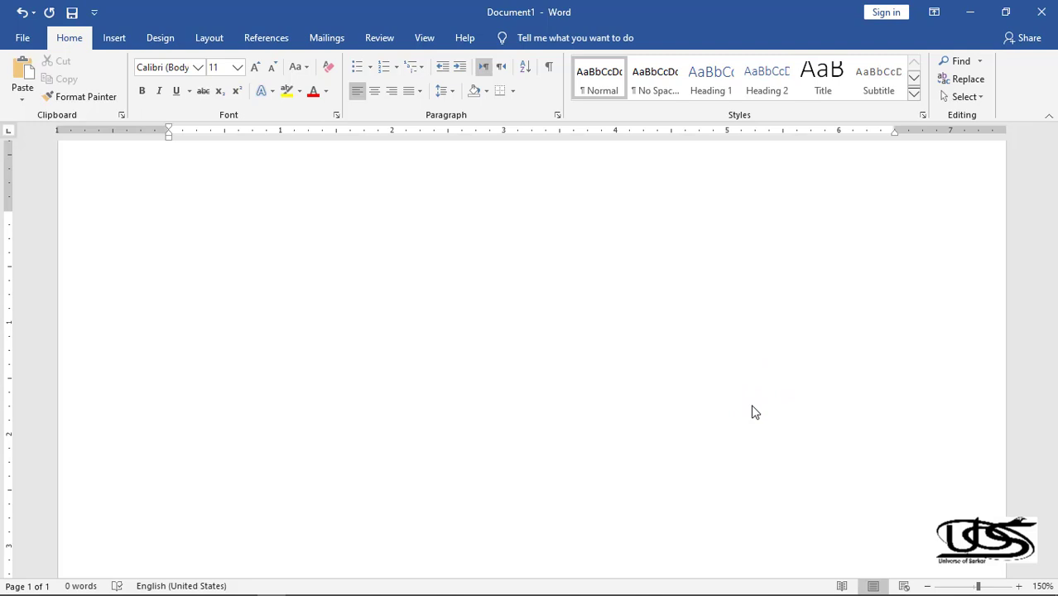
# Paste the two sample sentences onto the page and select all the text.
pyautogui.write('Sarkar has a channel like universe of Sarkar John want to see wrestling of john Cena')
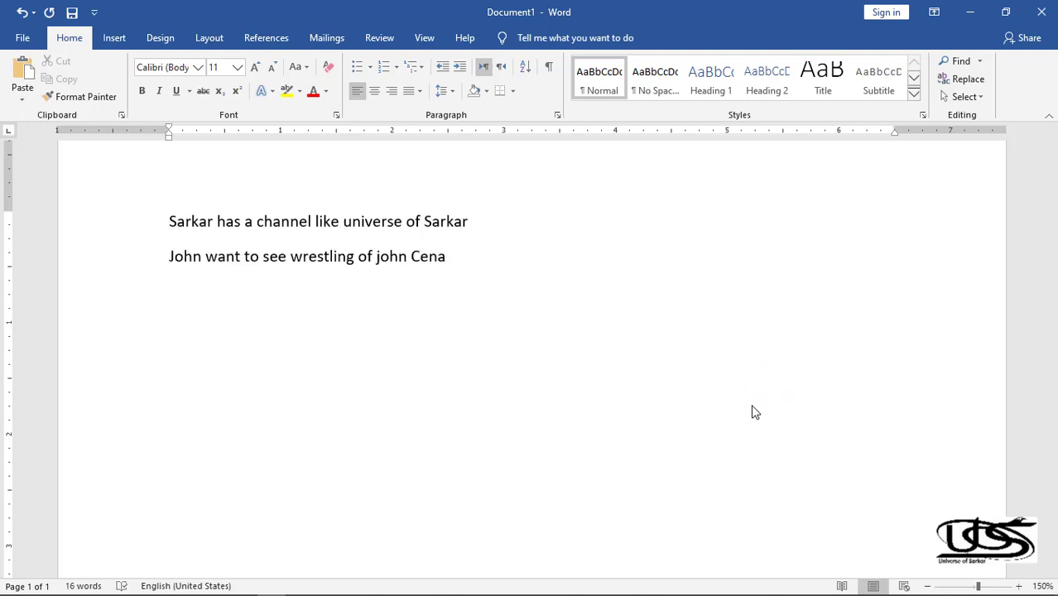
pyautogui.hotkey('ctrl', 'a')
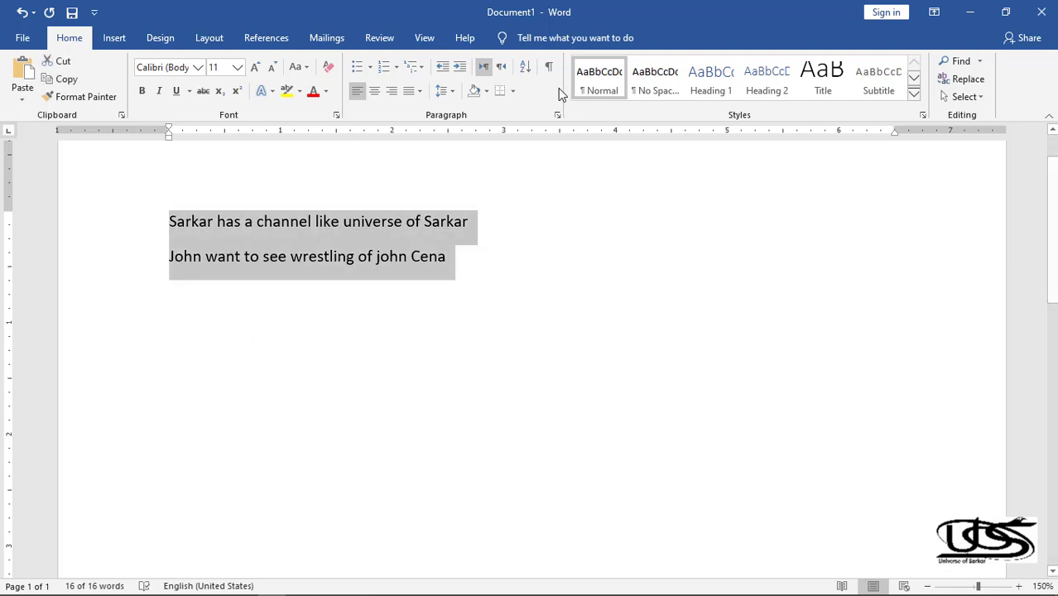
# Sort the two lines descending by Word 4, with Word 4 also as the second key.
pyautogui.click(525, 67)
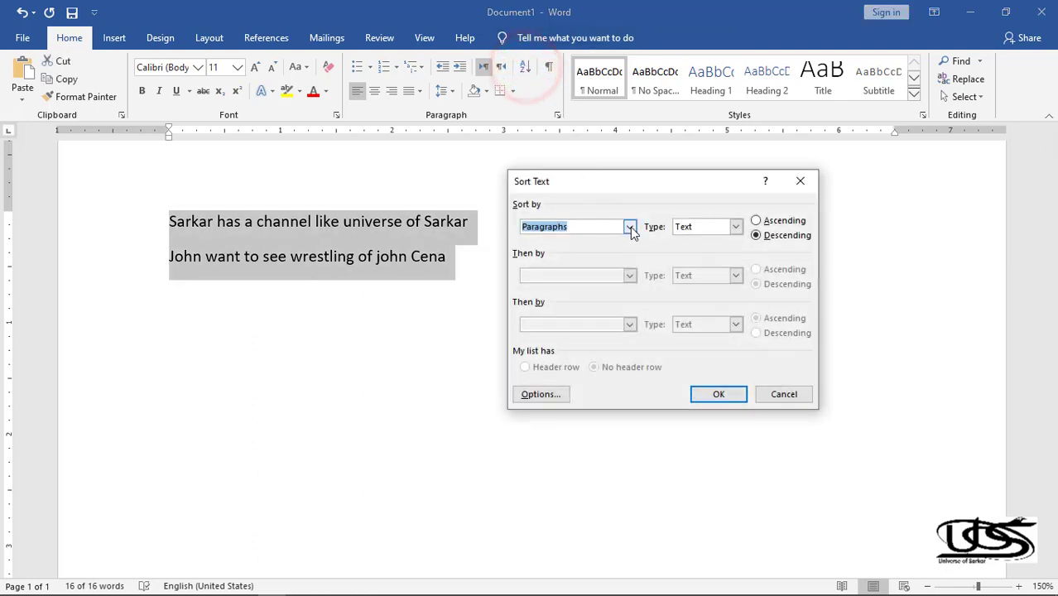
pyautogui.click(631, 226)
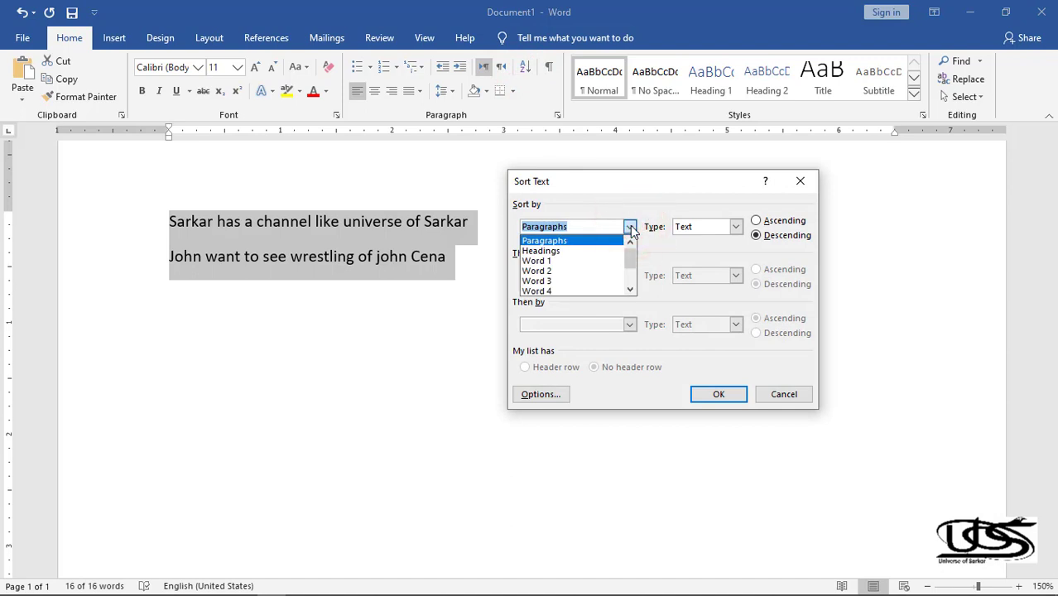
pyautogui.scroll(-2, 590, 263)
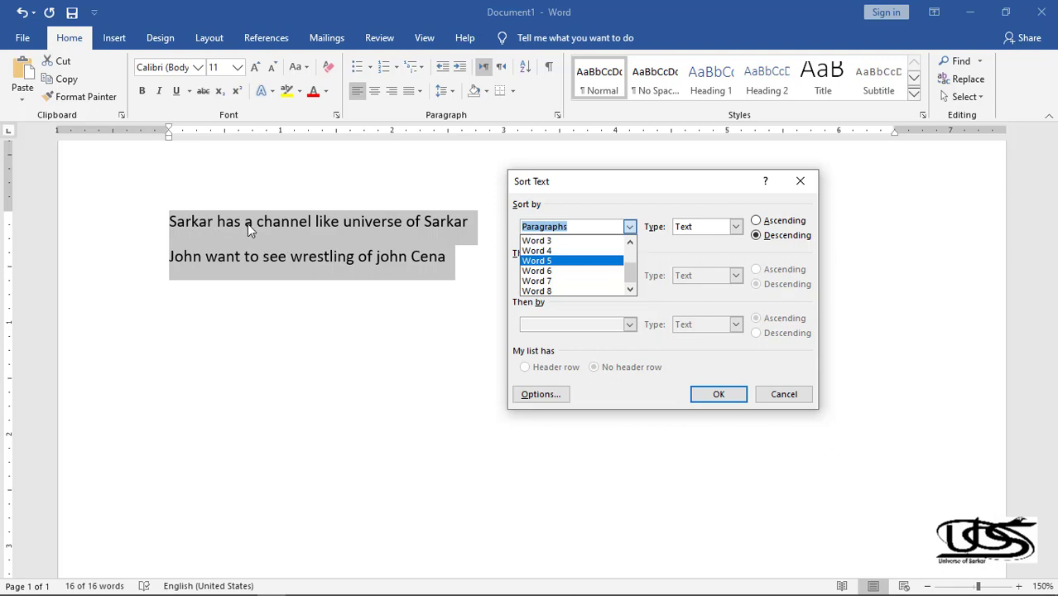
pyautogui.click(558, 251)
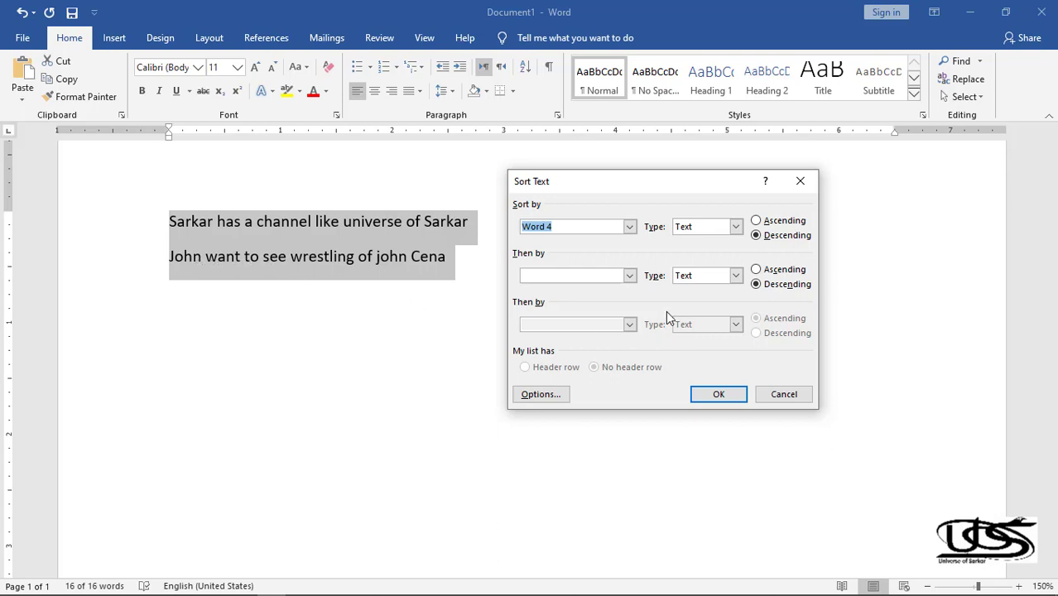
pyautogui.click(629, 276)
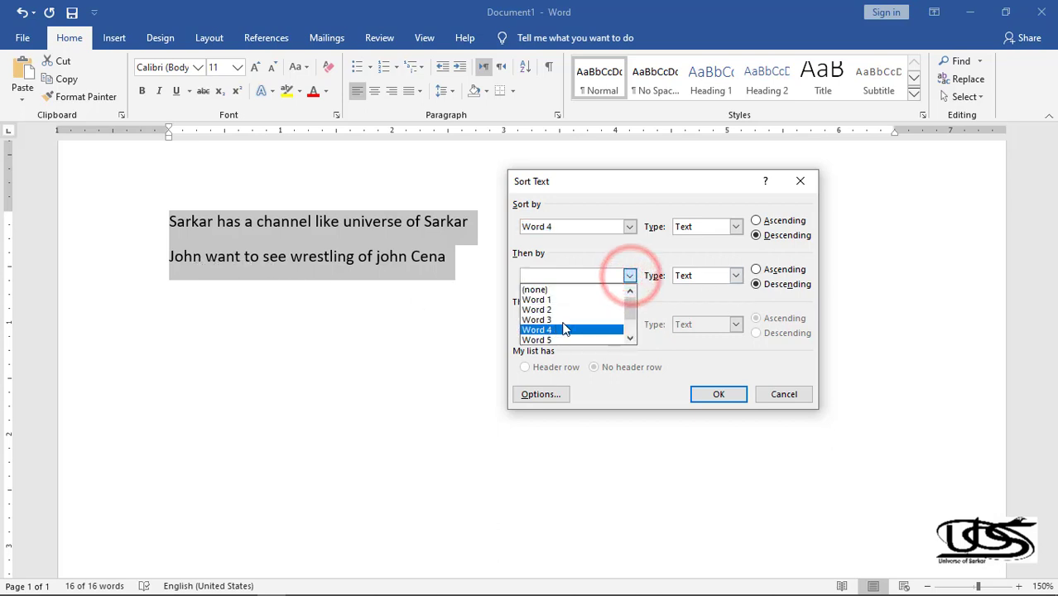
pyautogui.click(554, 330)
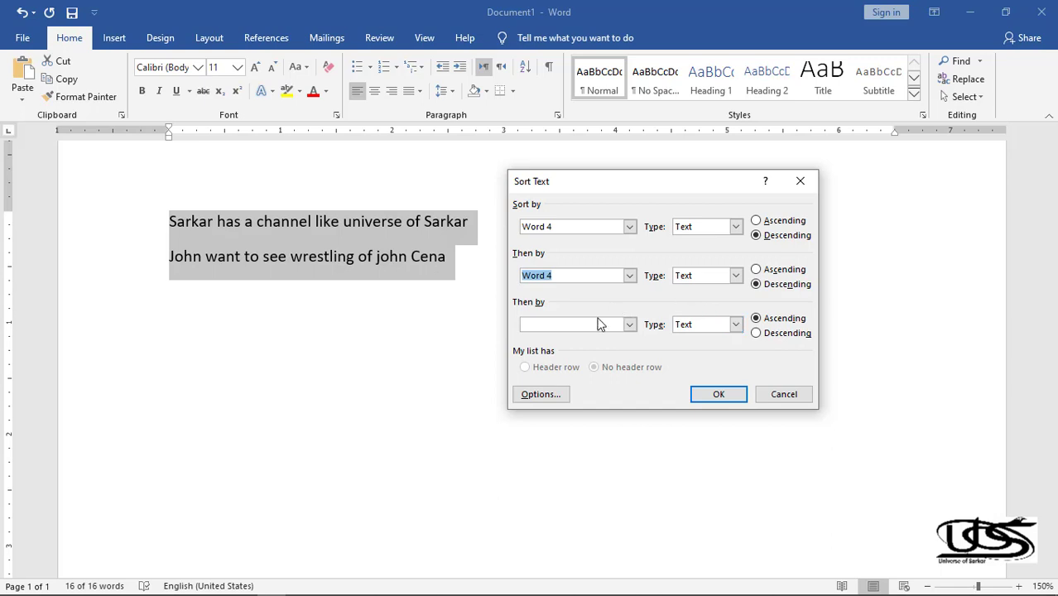
pyautogui.click(630, 325)
pyautogui.click(630, 325)
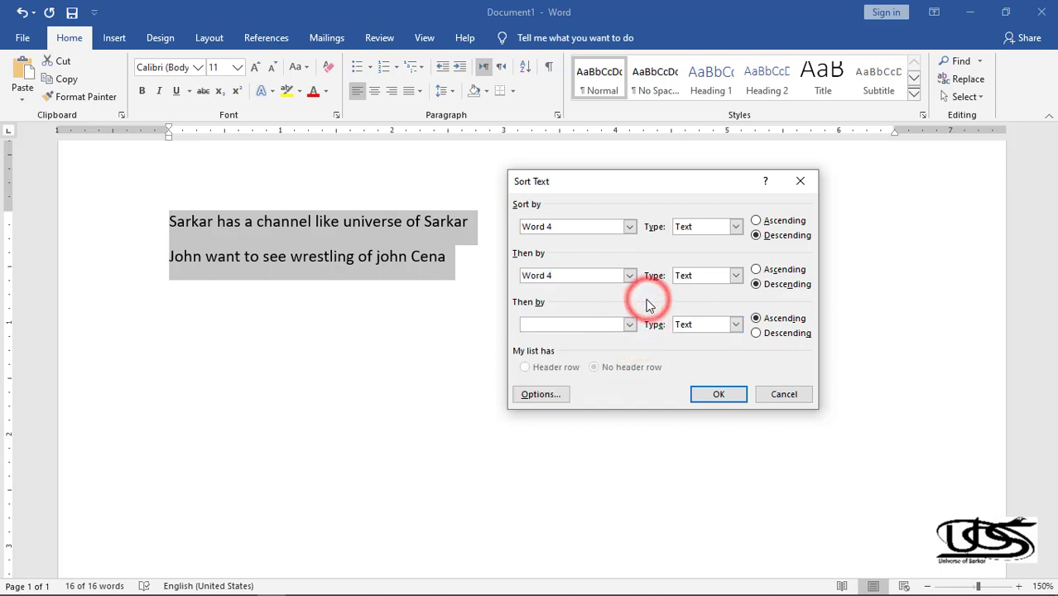
pyautogui.click(719, 395)
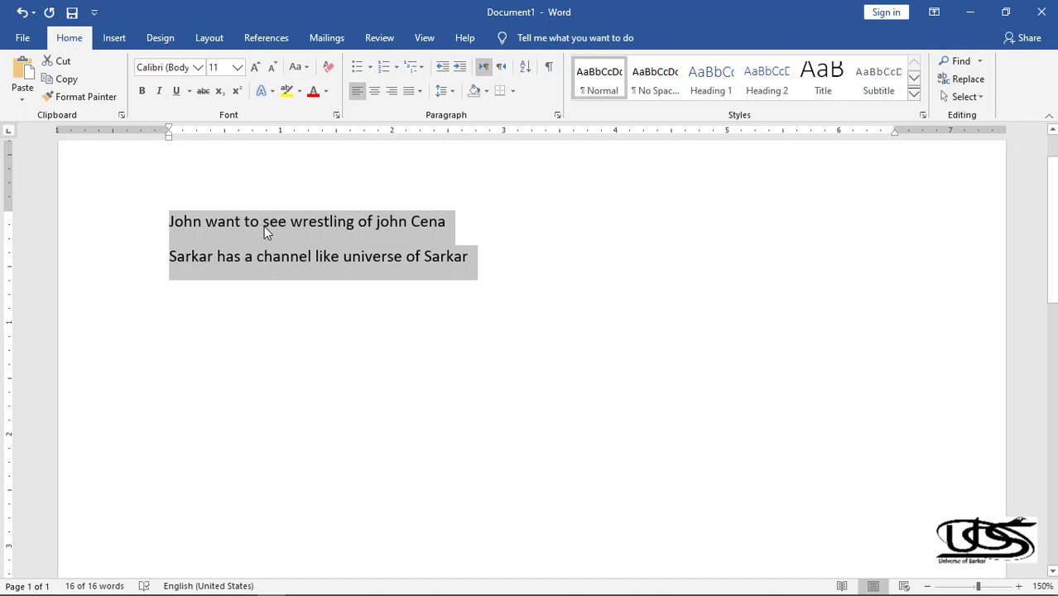
# Re-sort the two lines by Word 4 in ascending order.
pyautogui.click(530, 70)
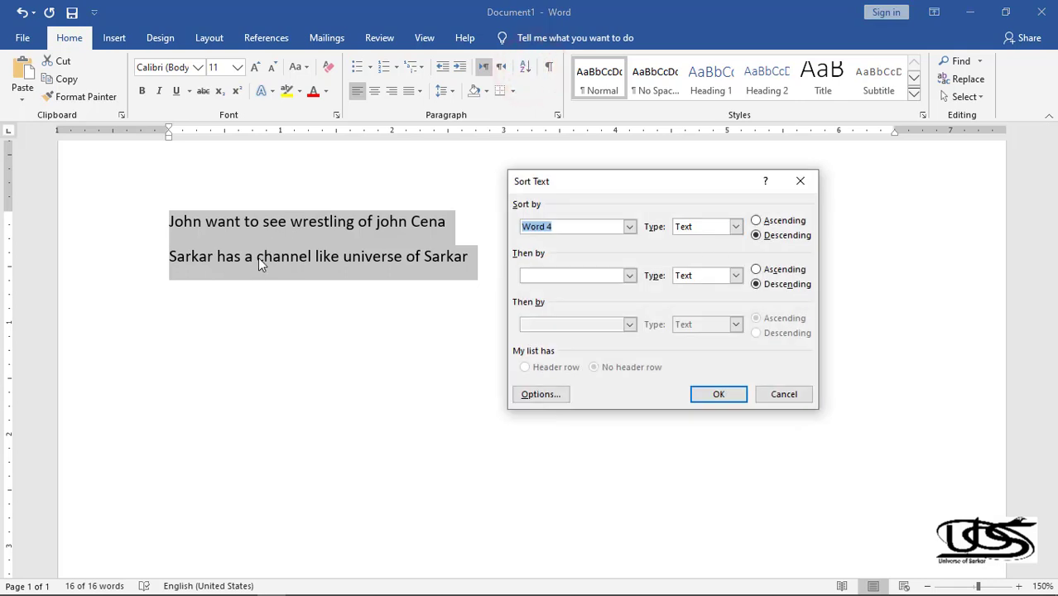
pyautogui.click(755, 220)
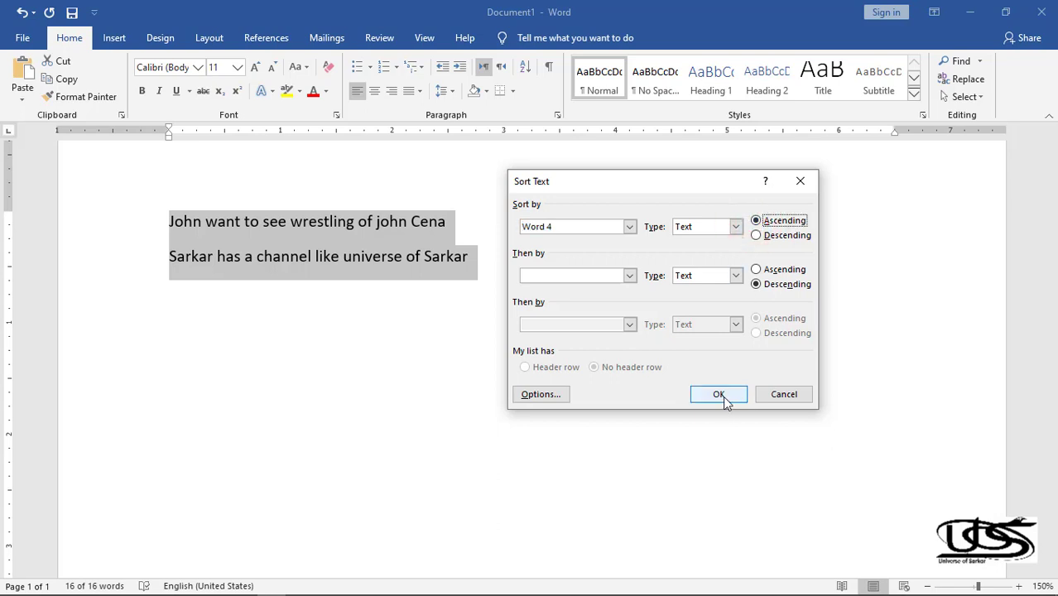
pyautogui.click(719, 395)
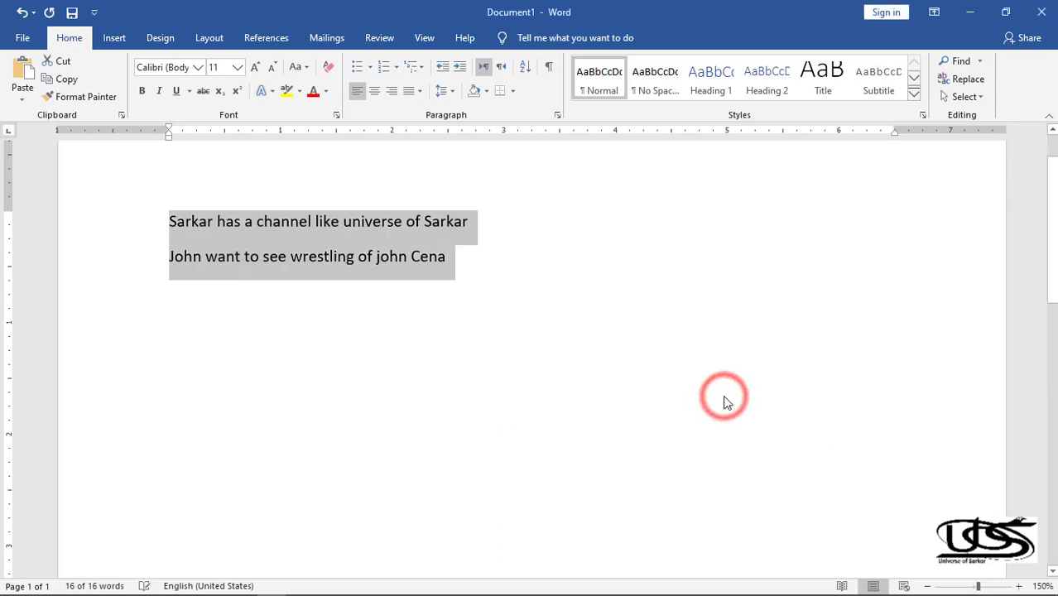
pyautogui.click(525, 66)
pyautogui.click(538, 394)
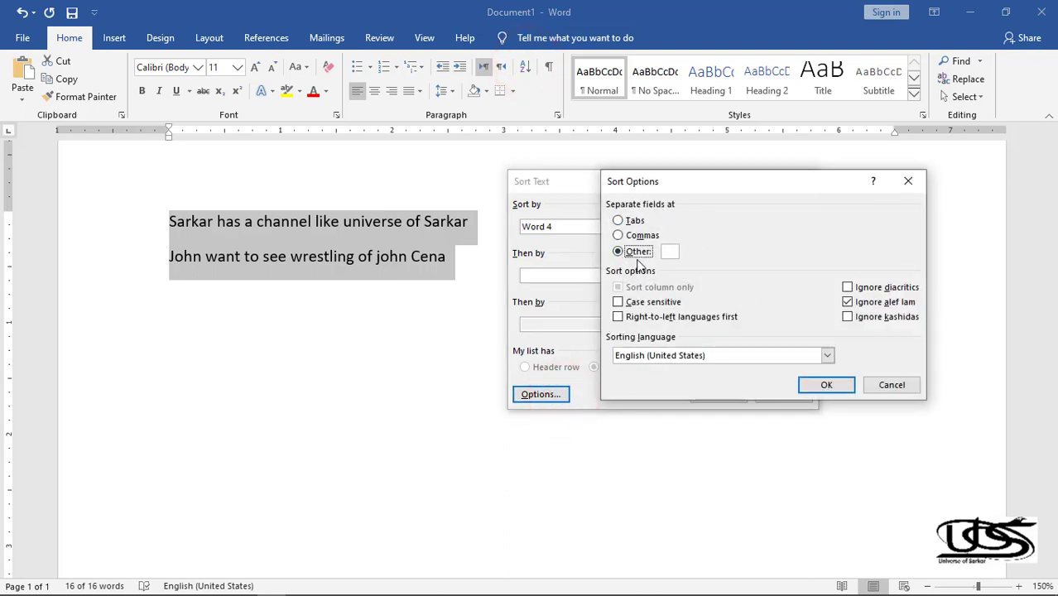
pyautogui.click(677, 254)
pyautogui.click(827, 355)
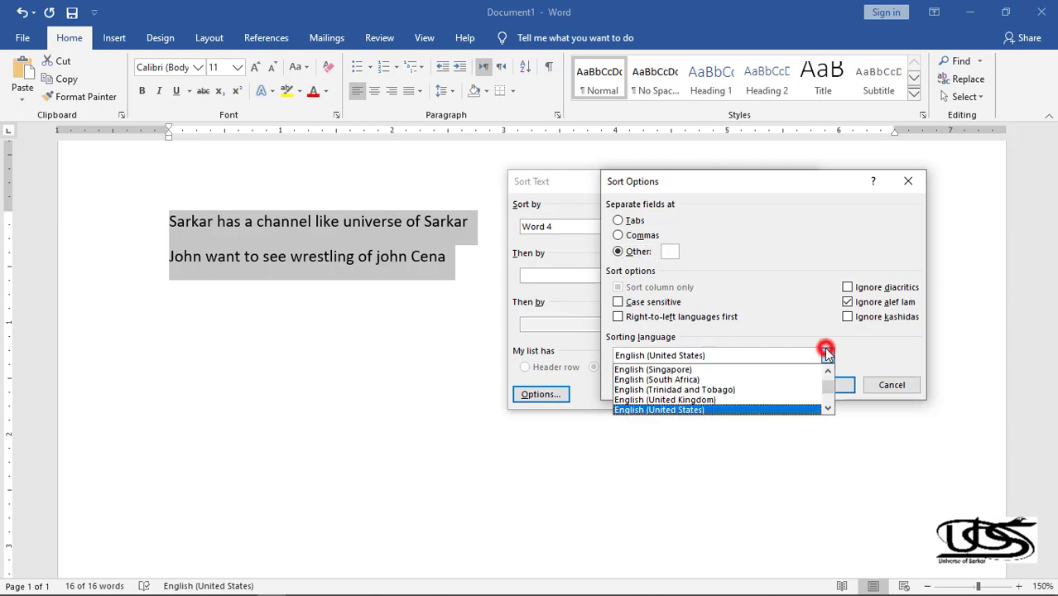
pyautogui.click(866, 356)
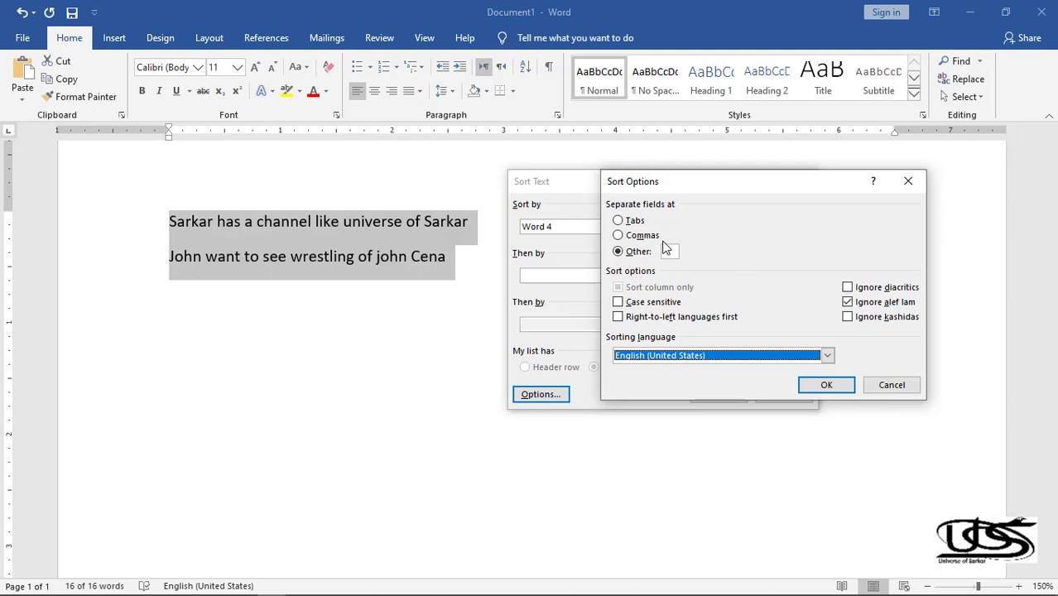
pyautogui.click(892, 385)
pyautogui.click(785, 396)
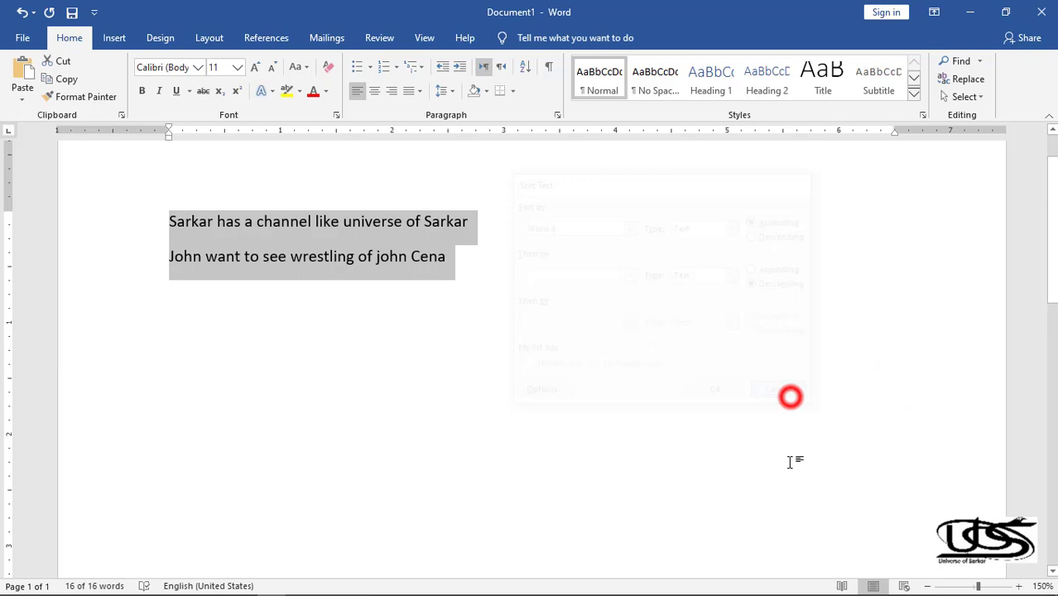
pyautogui.click(559, 116)
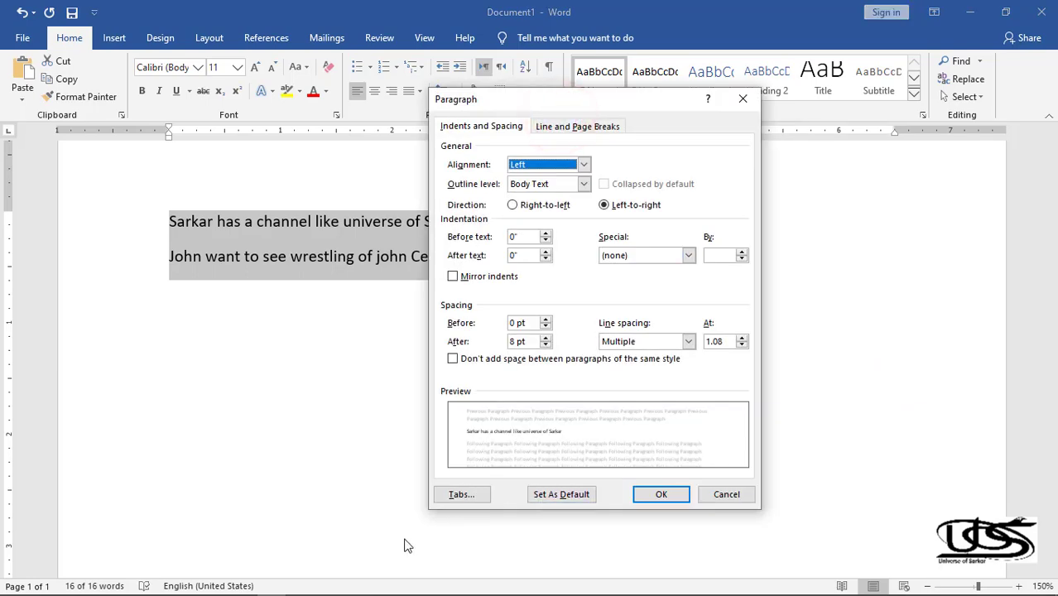
pyautogui.click(461, 495)
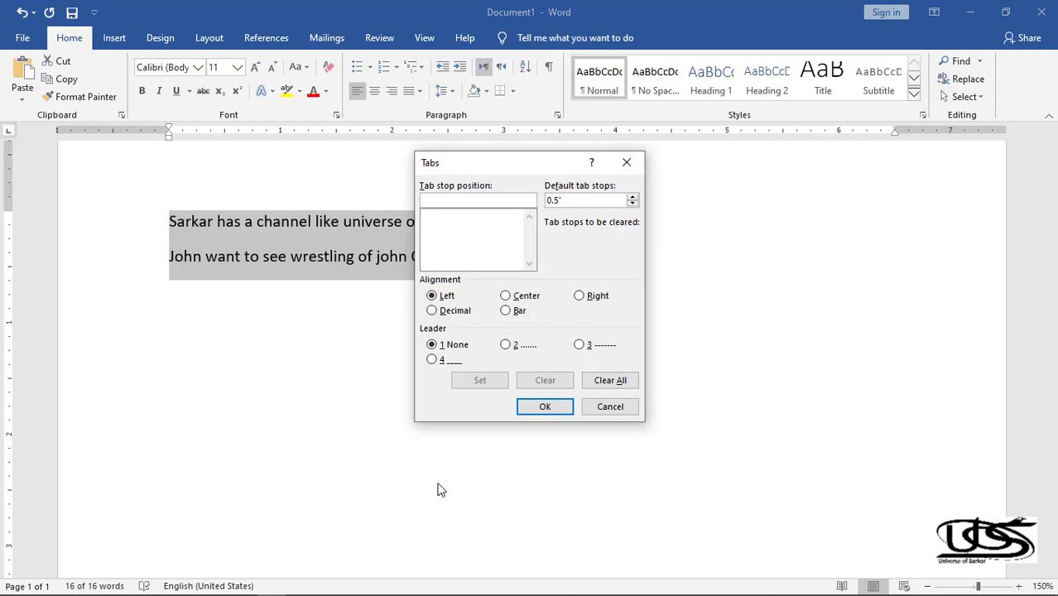
pyautogui.click(613, 406)
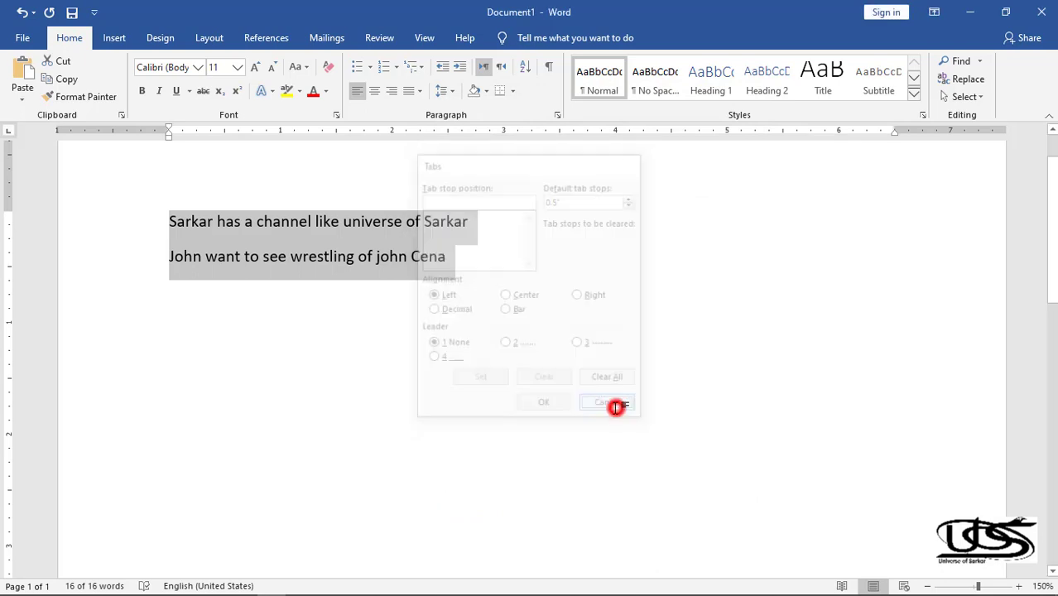
pyautogui.click(557, 115)
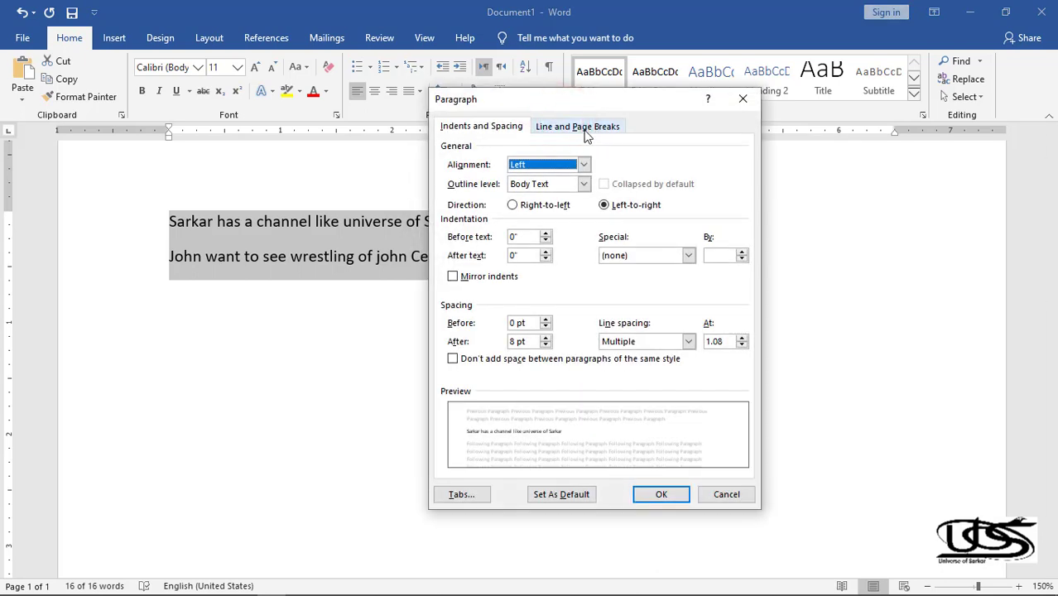
pyautogui.click(573, 131)
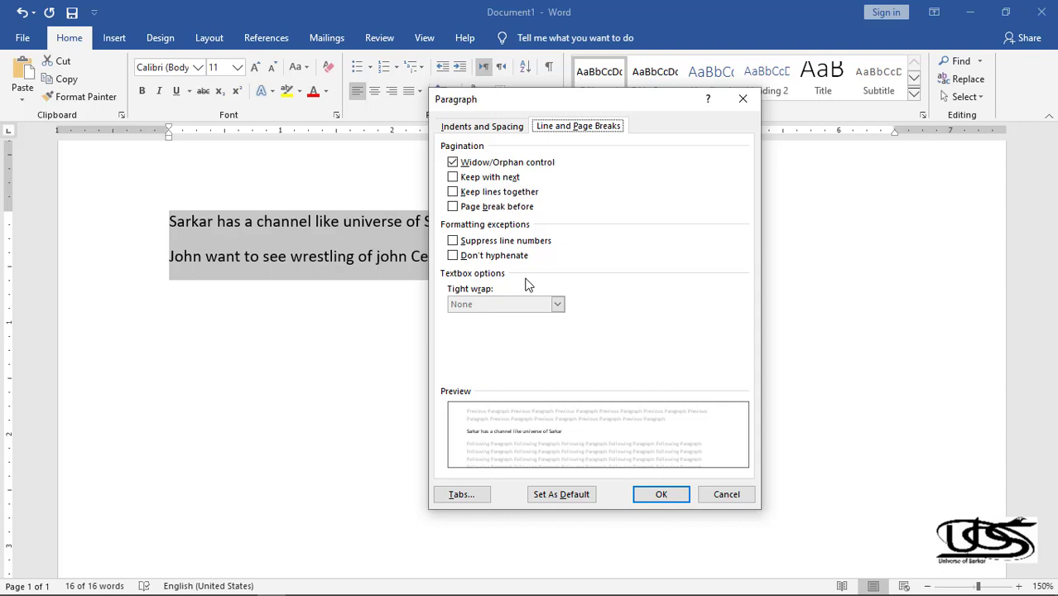
pyautogui.press('Return')
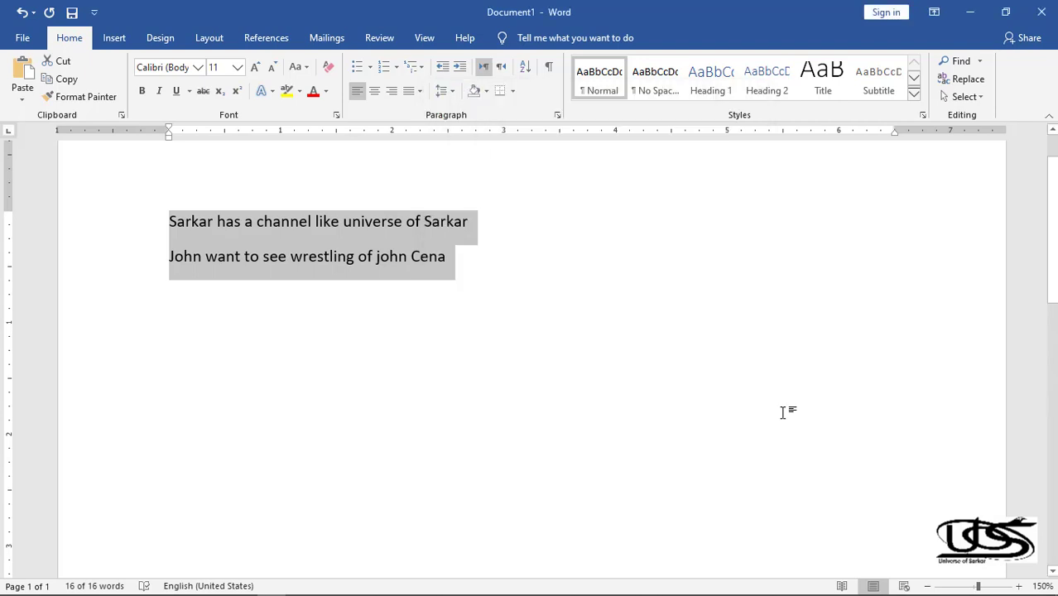